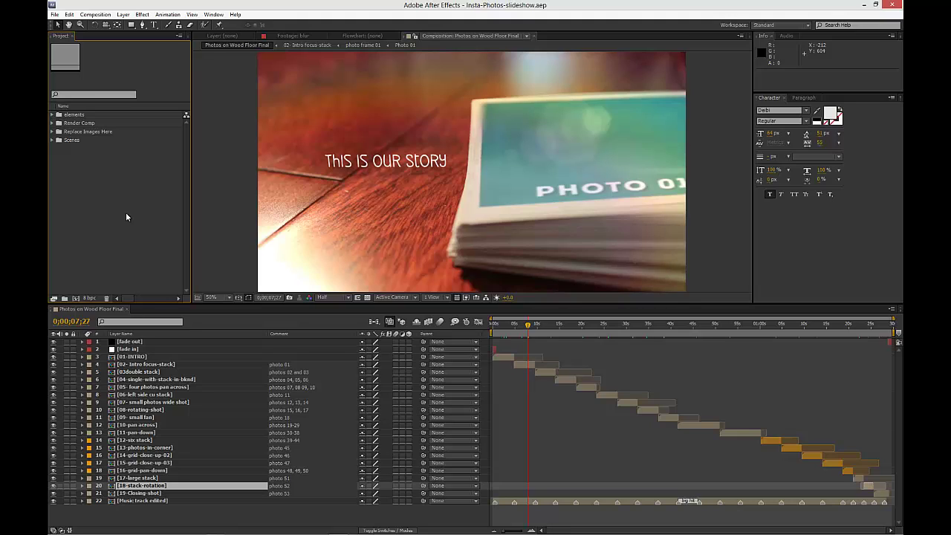
Select the 01-INTRO and 02- Intro focus-stack scene layers in the Timeline.
click(103, 314)
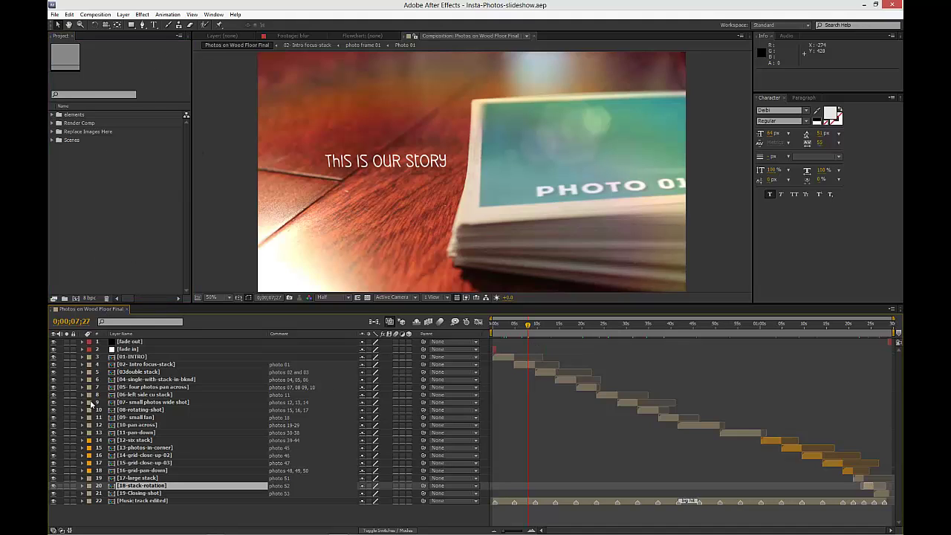
click(136, 358)
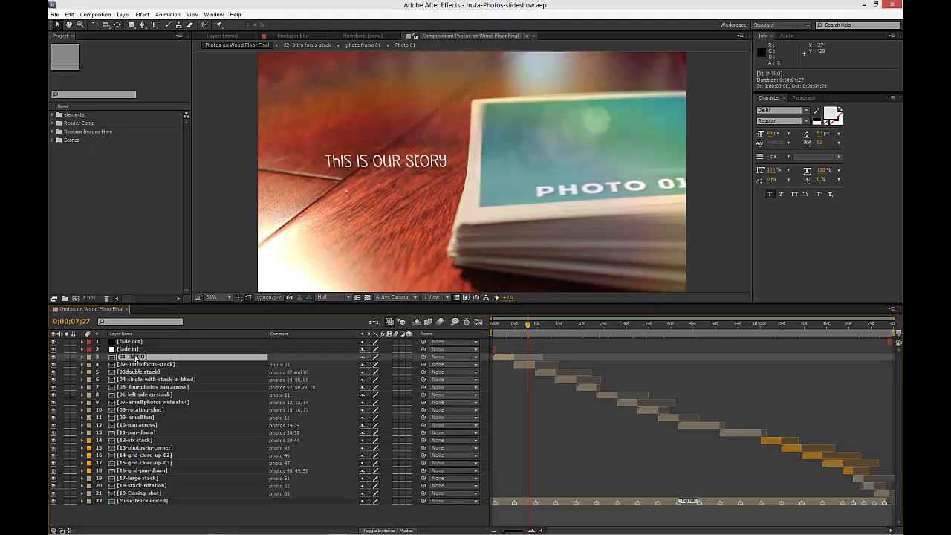
click(149, 364)
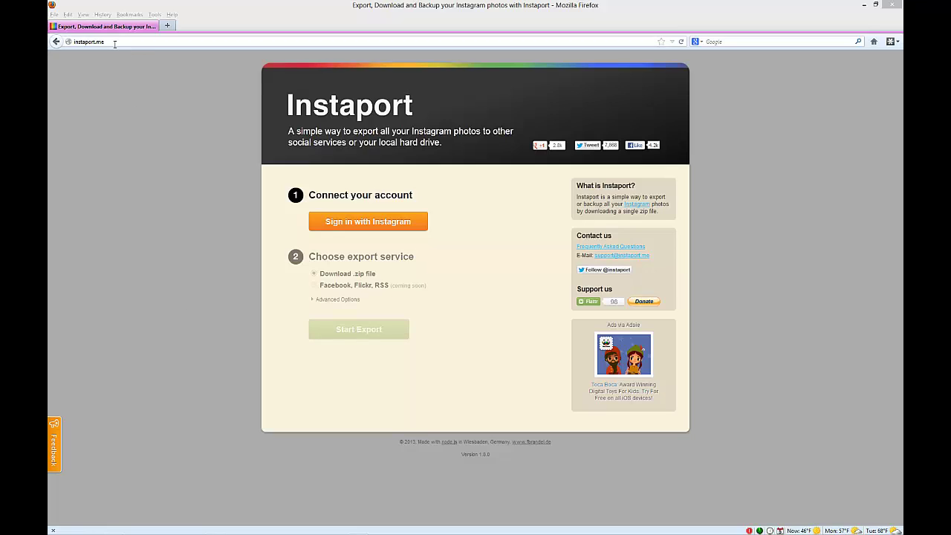
On the Instaport page, start signing in with Instagram.
click(114, 44)
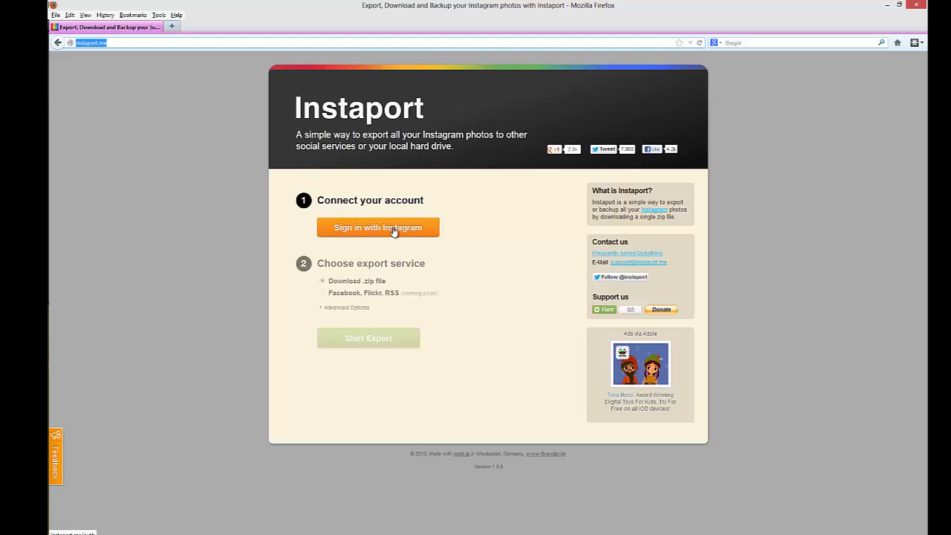
click(395, 231)
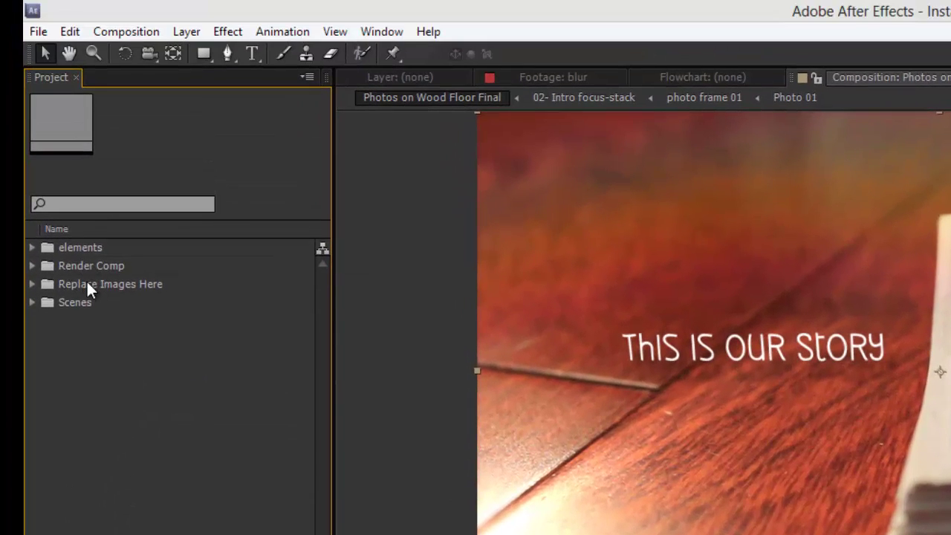
Expand the Replace Images Here folder and select the Photo 01 placeholder.
click(87, 286)
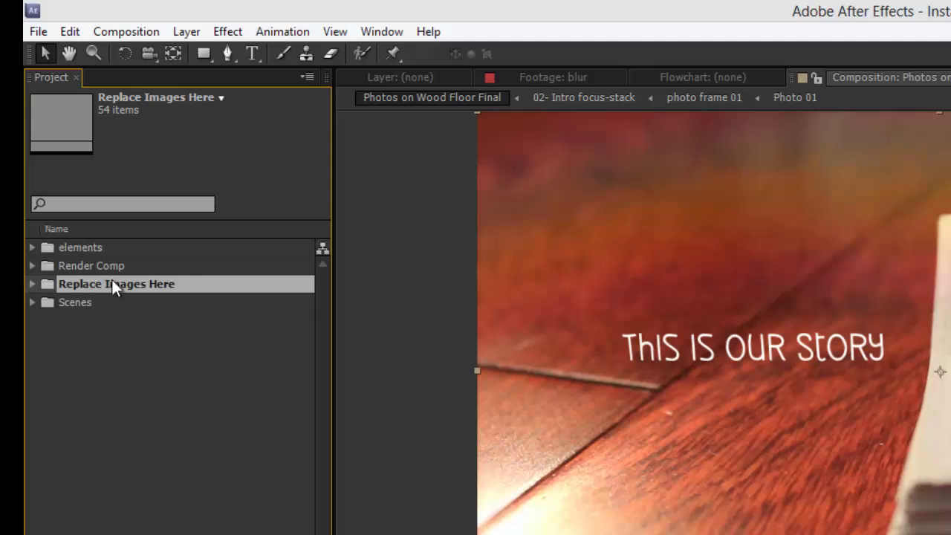
click(30, 283)
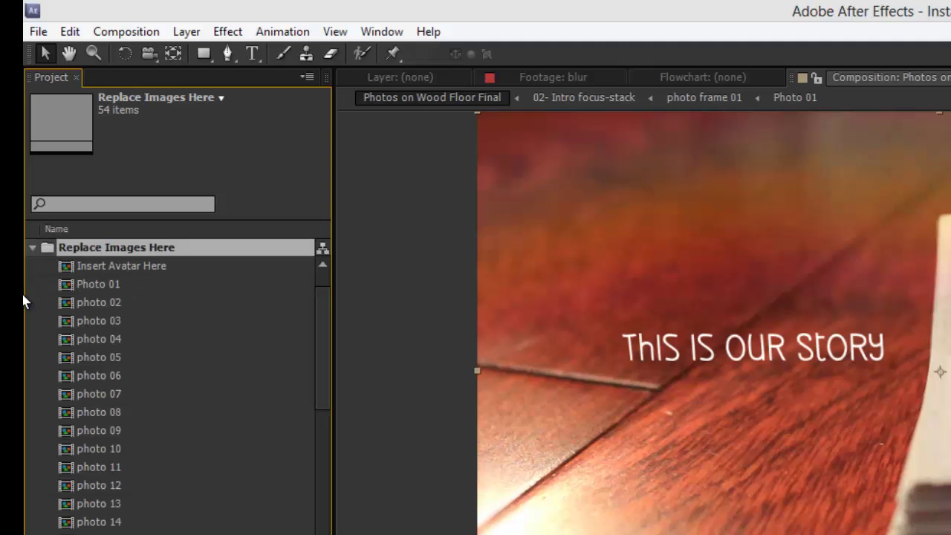
click(100, 286)
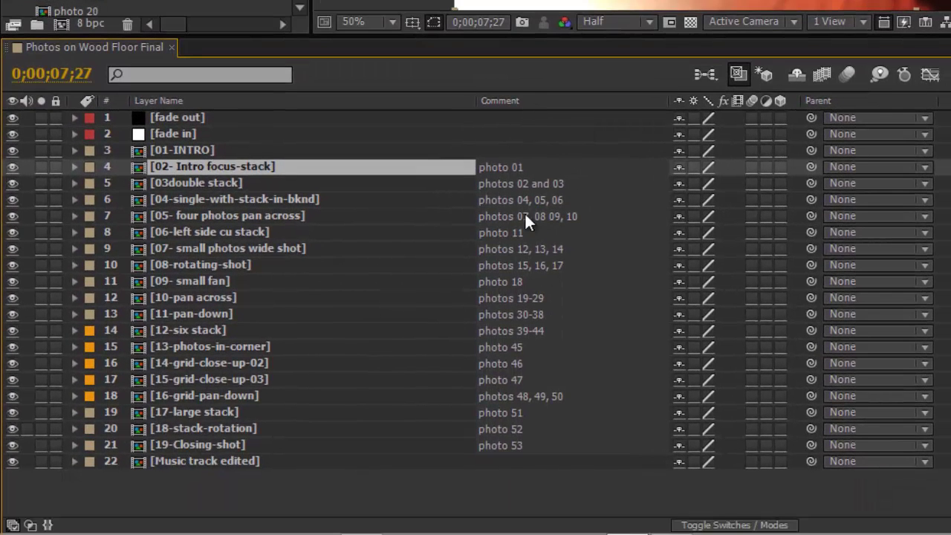
Step through the layer Comment fields from layer 4 to 20, then reselect Photo 01.
click(502, 168)
key(Tab)
key(Tab)
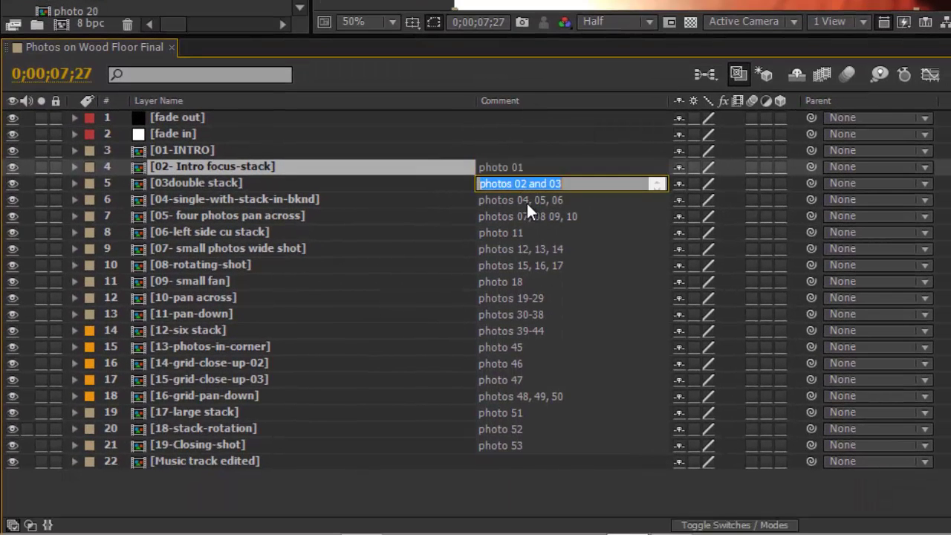
key(Tab)
key(Tab)
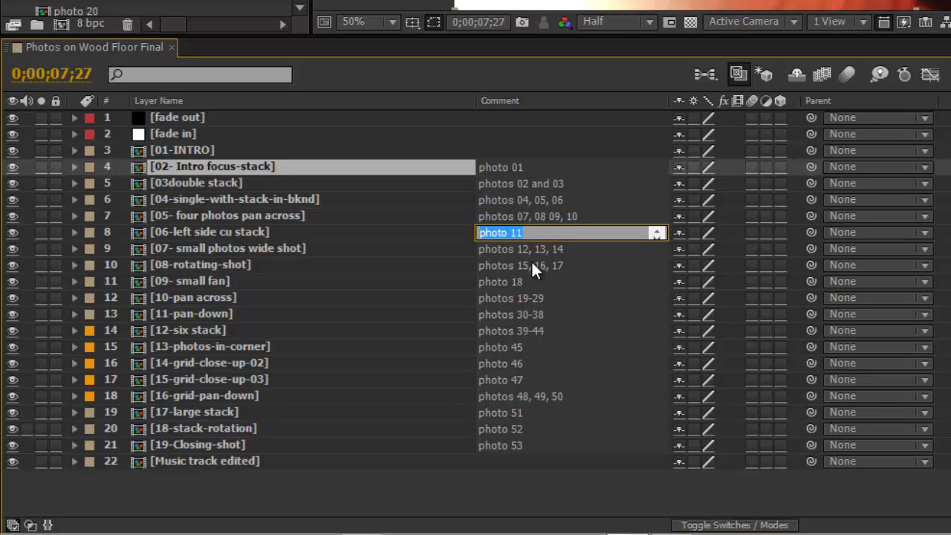
key(Tab)
key(Tab)
key(Tab)
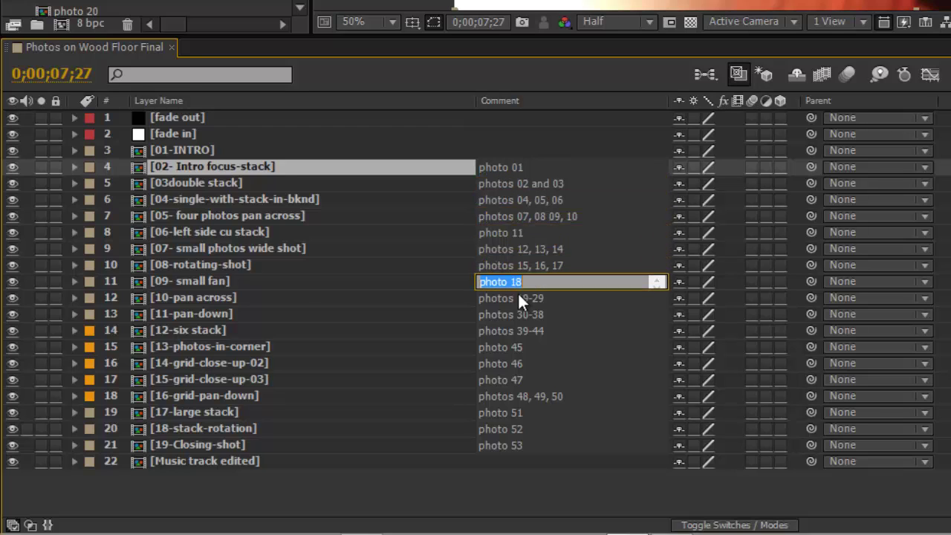
key(Tab)
key(Tab)
key(Tab)
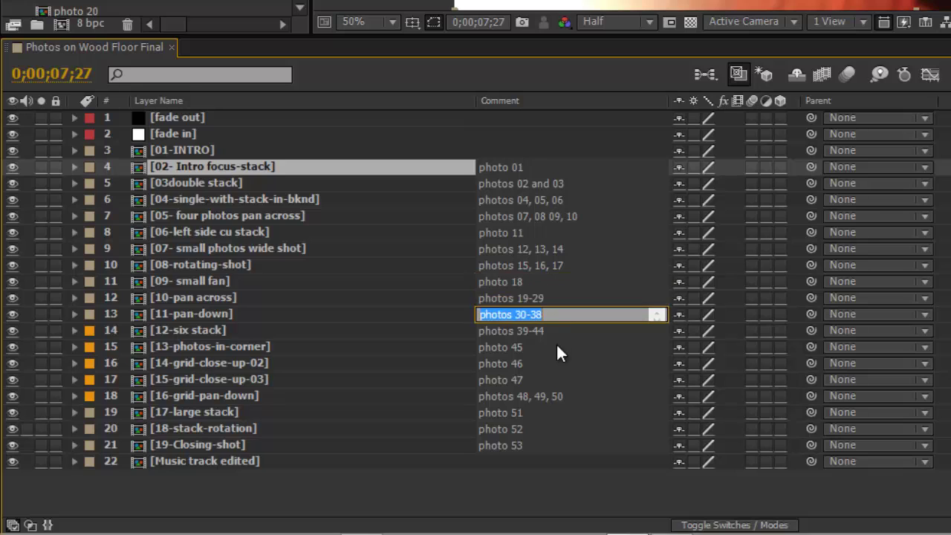
key(Tab)
key(Tab)
key(Tab)
key(Tab)
key(Tab)
key(Tab)
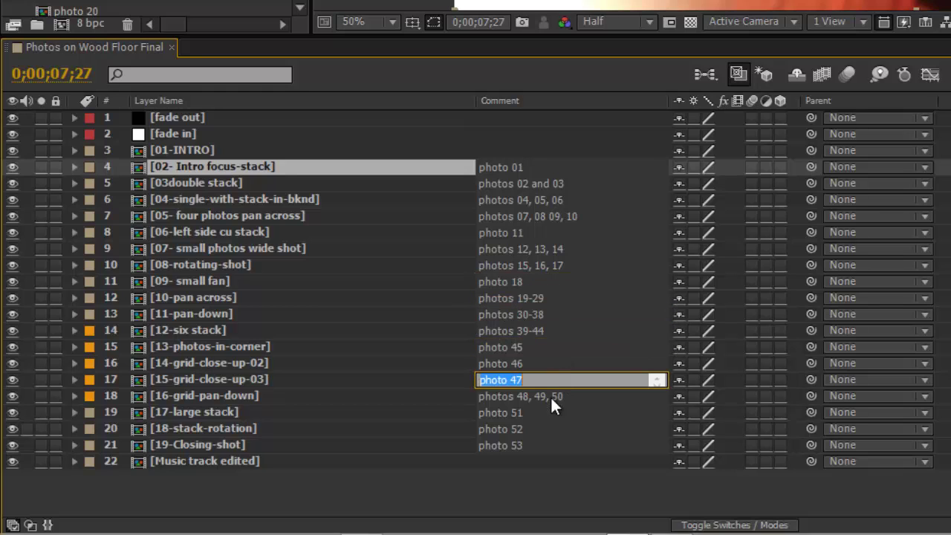
key(Tab)
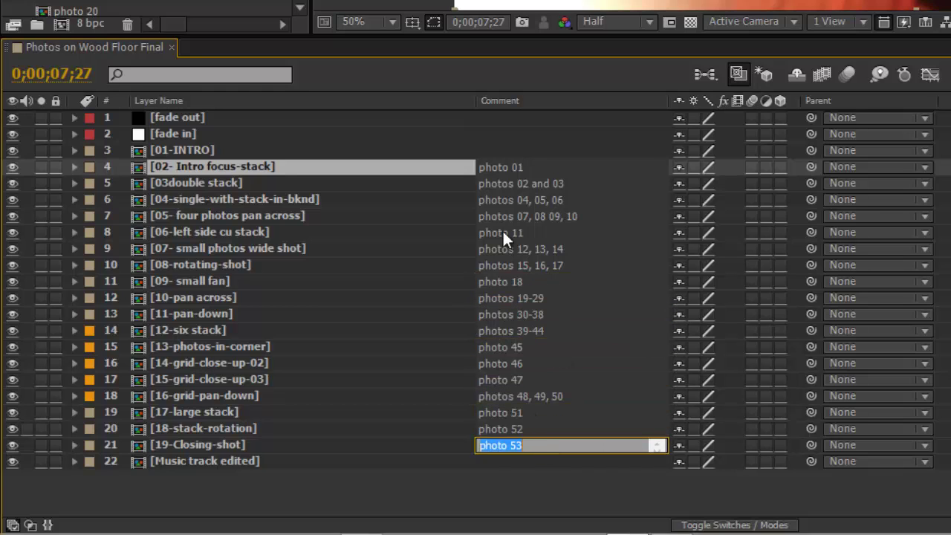
click(510, 167)
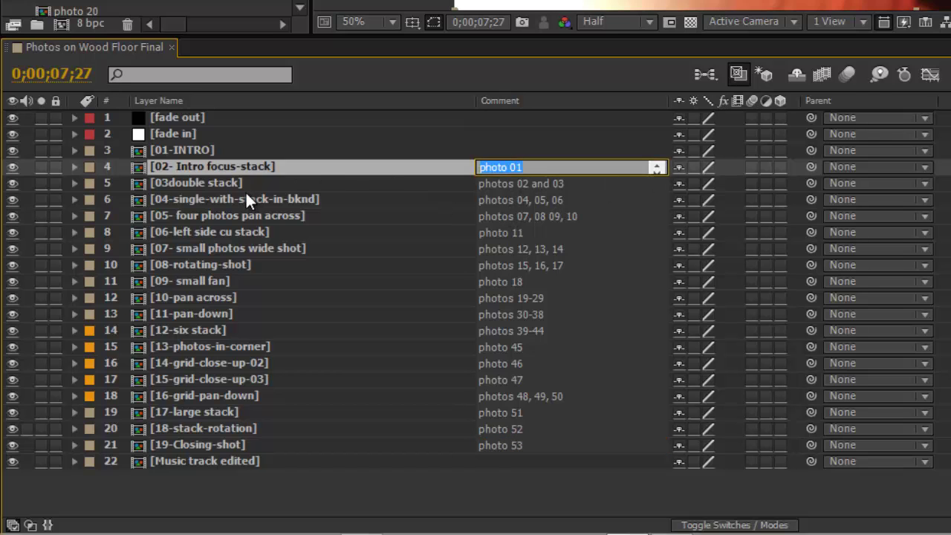
click(93, 24)
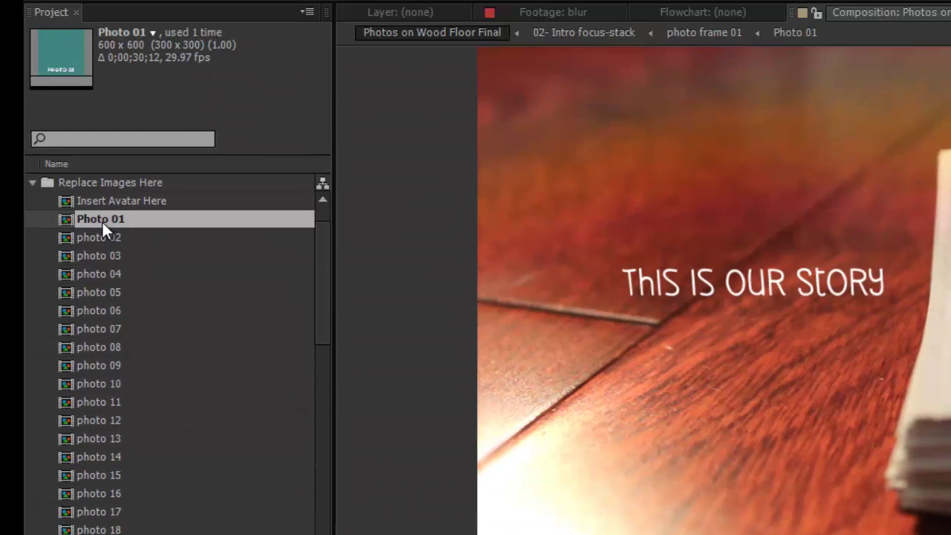
click(102, 220)
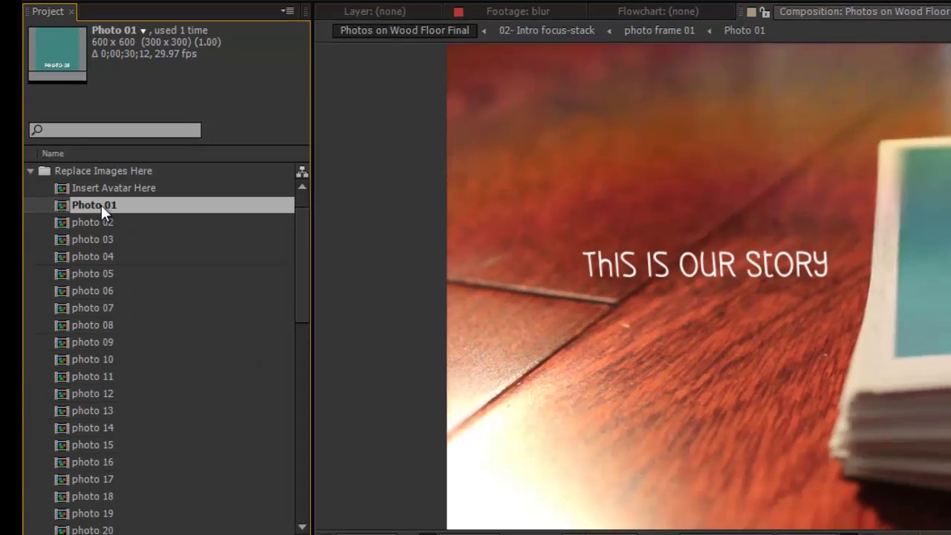
Open the Photo 01 composition and hide its PHOTO 01 text and placeholder layers.
double_click(108, 219)
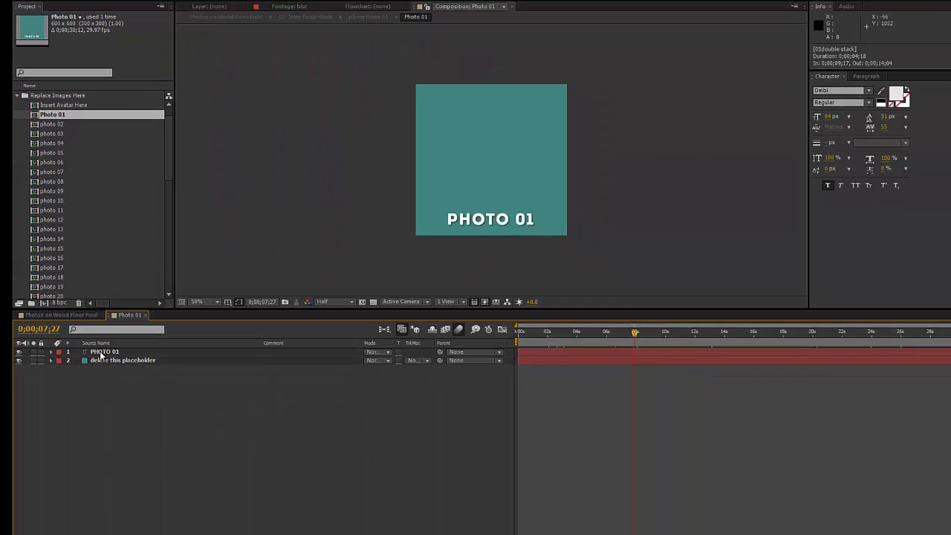
drag(19, 360, 20, 362)
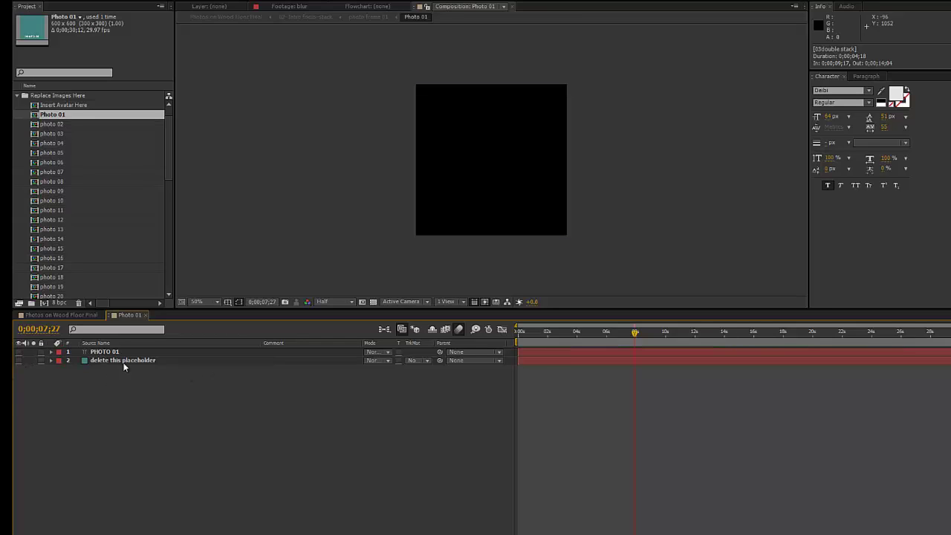
click(19, 351)
click(18, 351)
click(100, 44)
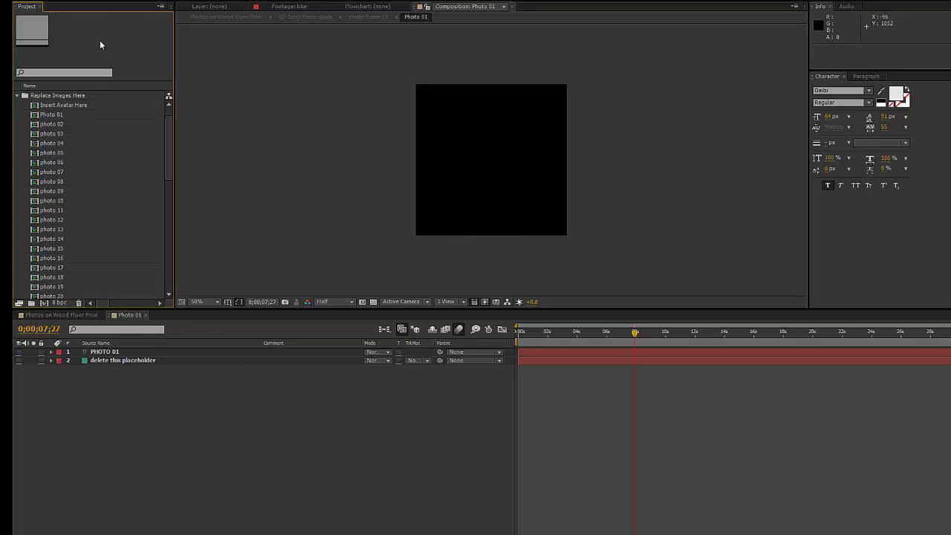
Import the child photo eli02.jpg through File > Import > File.
click(23, 0)
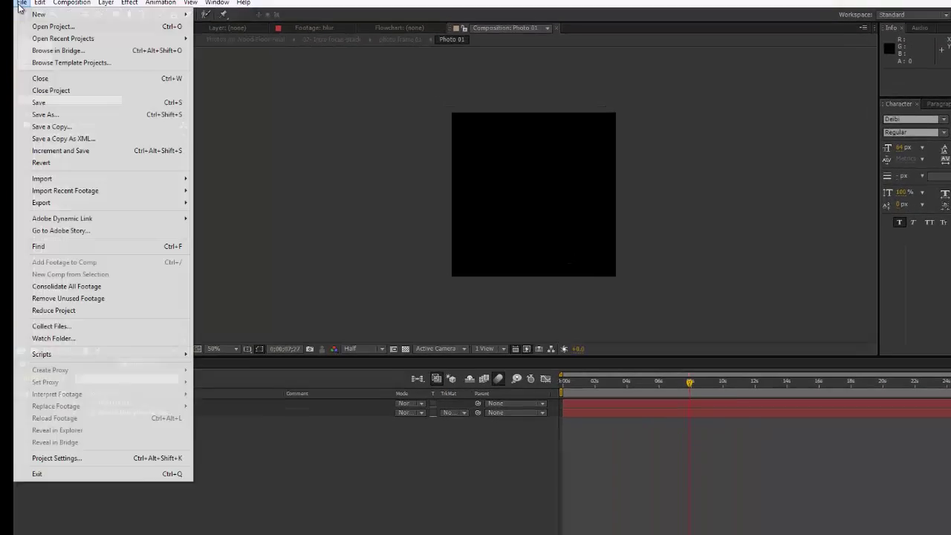
mouse_move(62, 184)
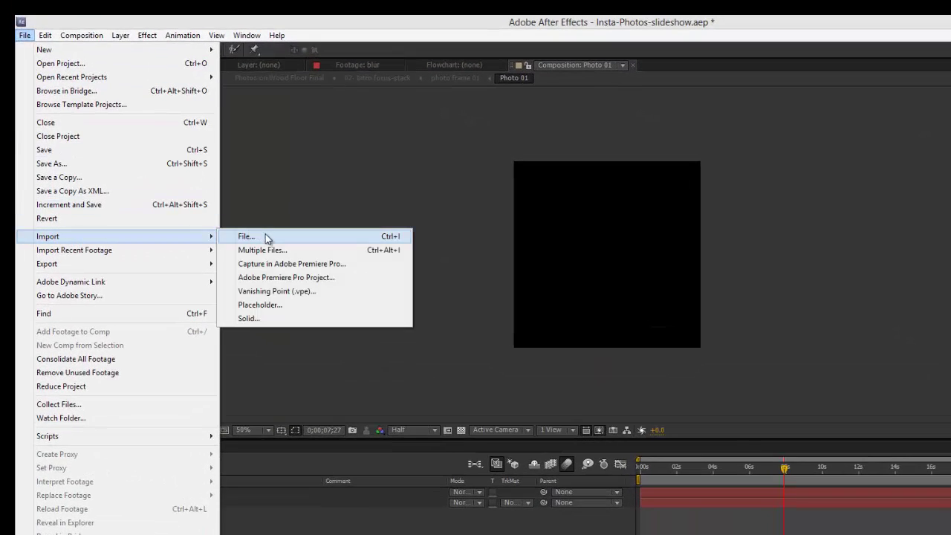
click(266, 237)
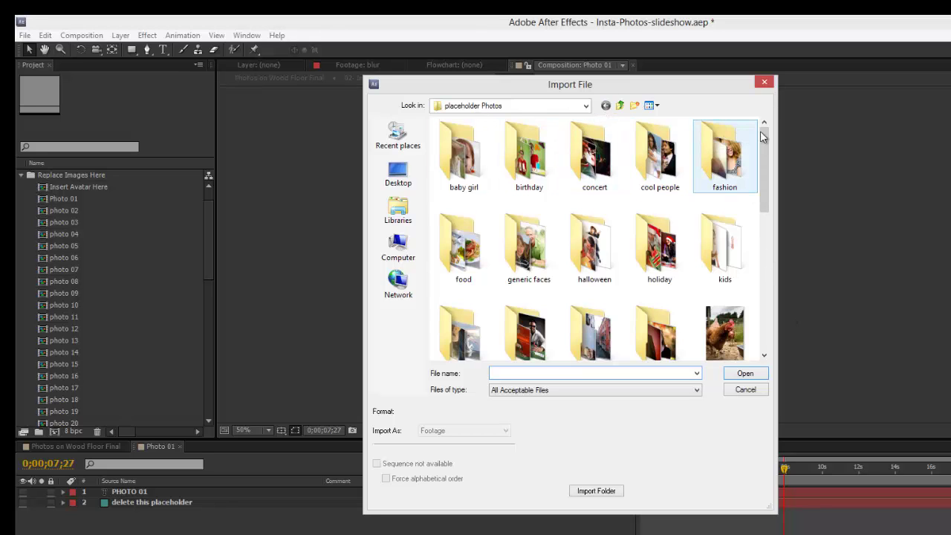
drag(764, 137, 777, 217)
click(724, 200)
click(742, 373)
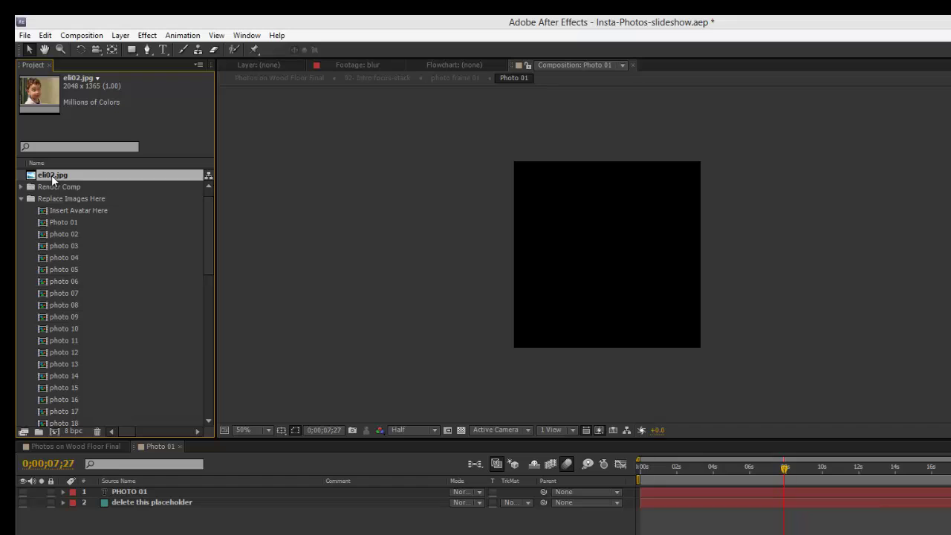
Add eli02.jpg as a layer in Photo 01, reposition it, and scale it to 53%.
drag(53, 174, 169, 488)
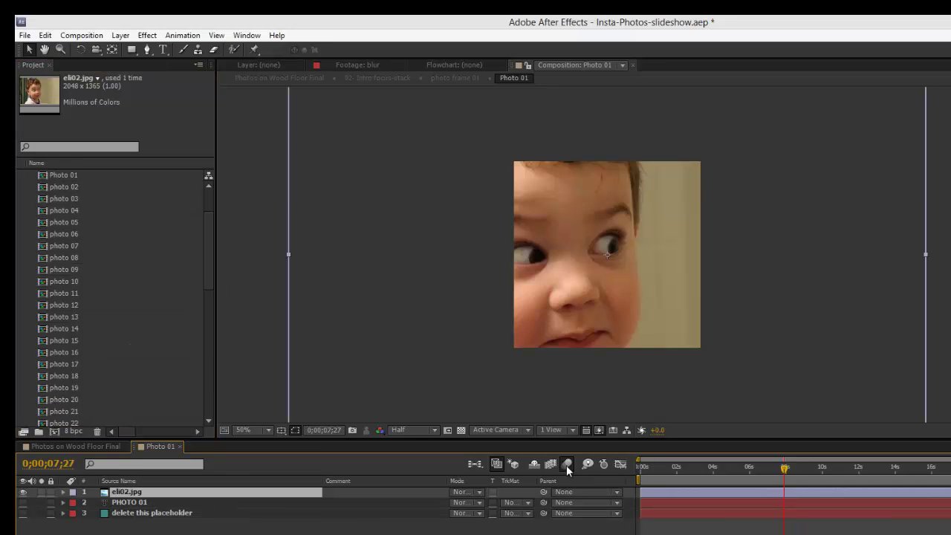
drag(584, 303, 632, 275)
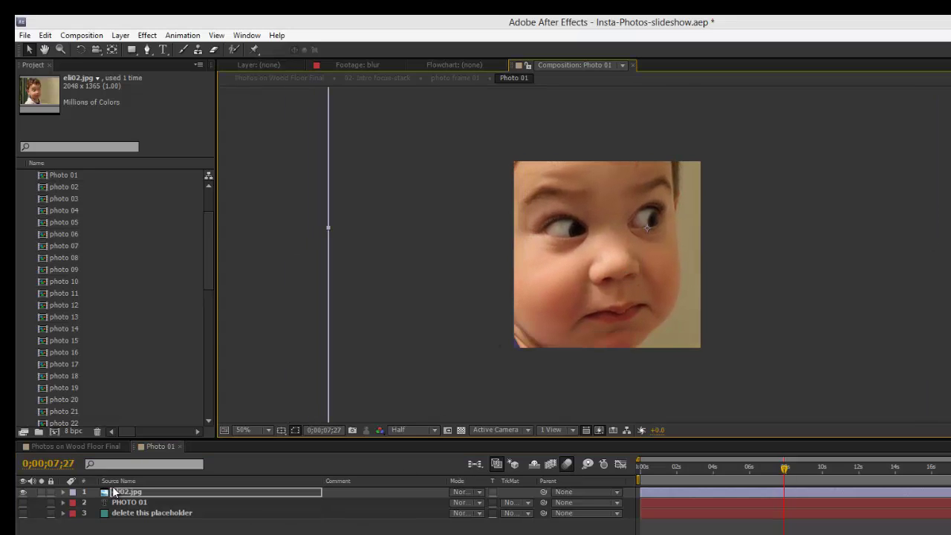
click(63, 492)
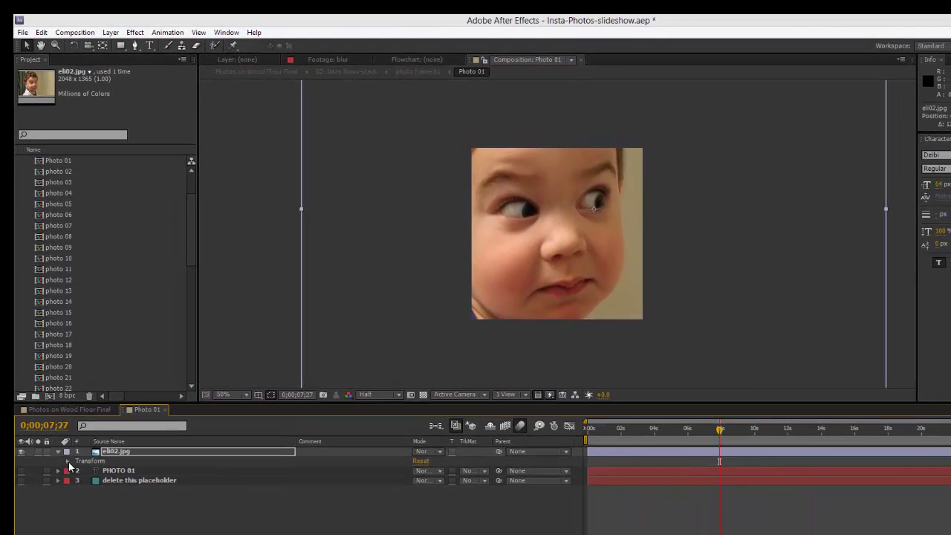
click(70, 476)
click(109, 504)
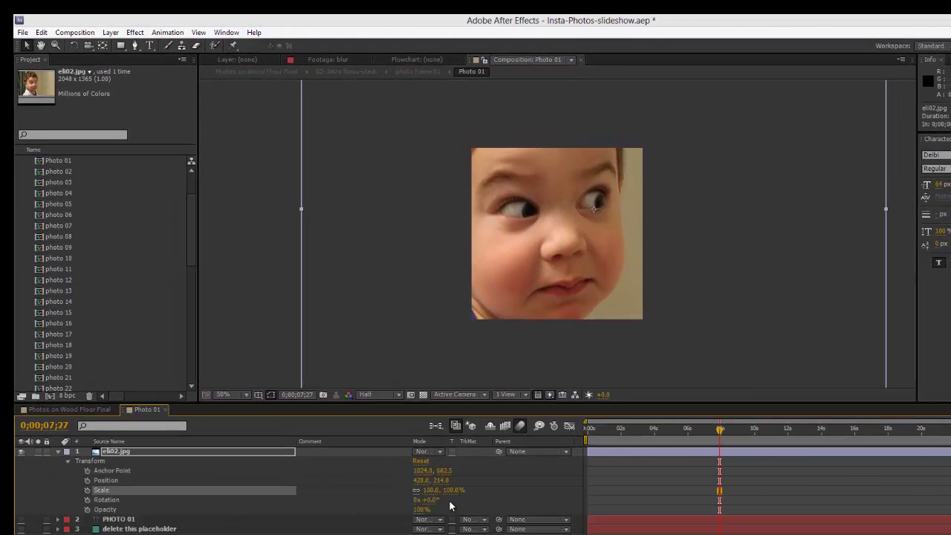
drag(450, 490, 426, 491)
drag(531, 257, 559, 263)
mouse_move(448, 489)
mouse_down()
mouse_move(431, 490)
mouse_move(445, 489)
mouse_up()
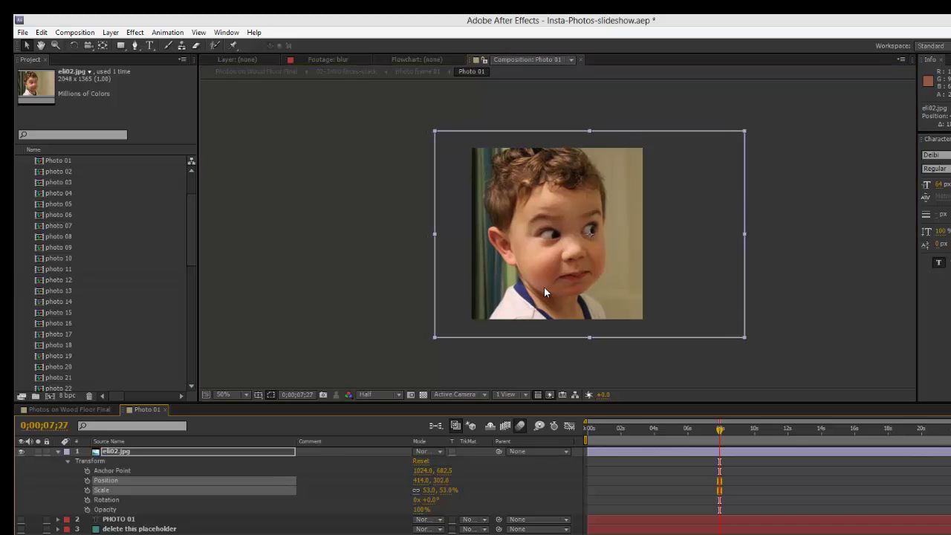
From the final comp, expand elements > Photo Frames and open photo frame 01.
click(85, 411)
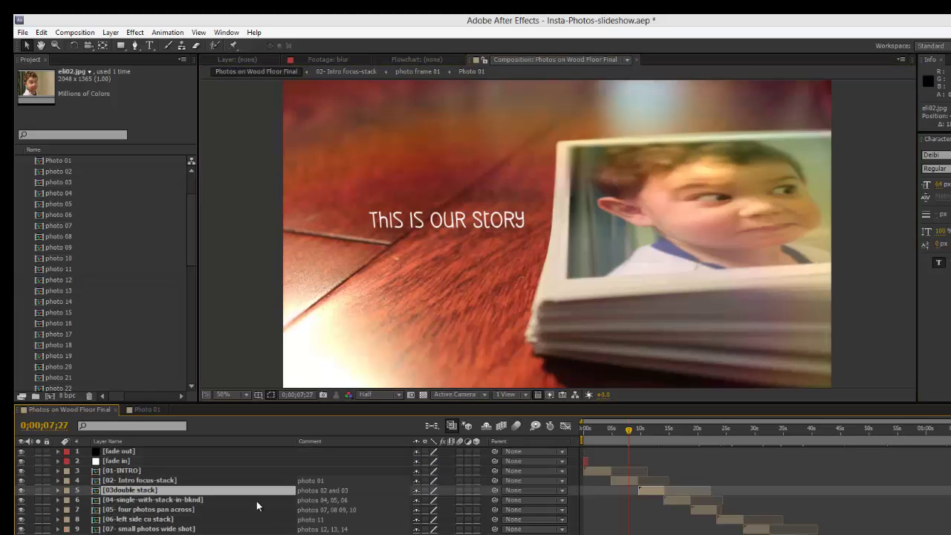
click(628, 482)
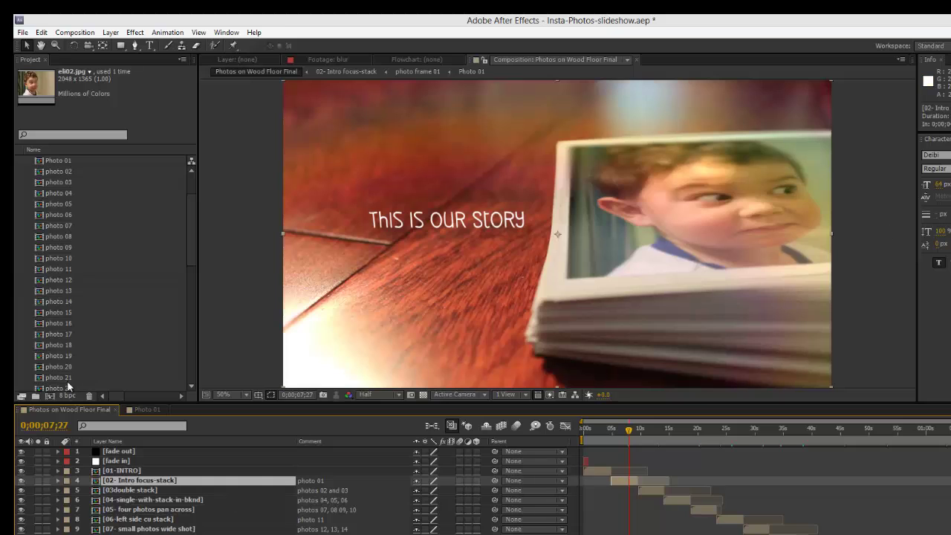
scroll(66, 188, up, 2)
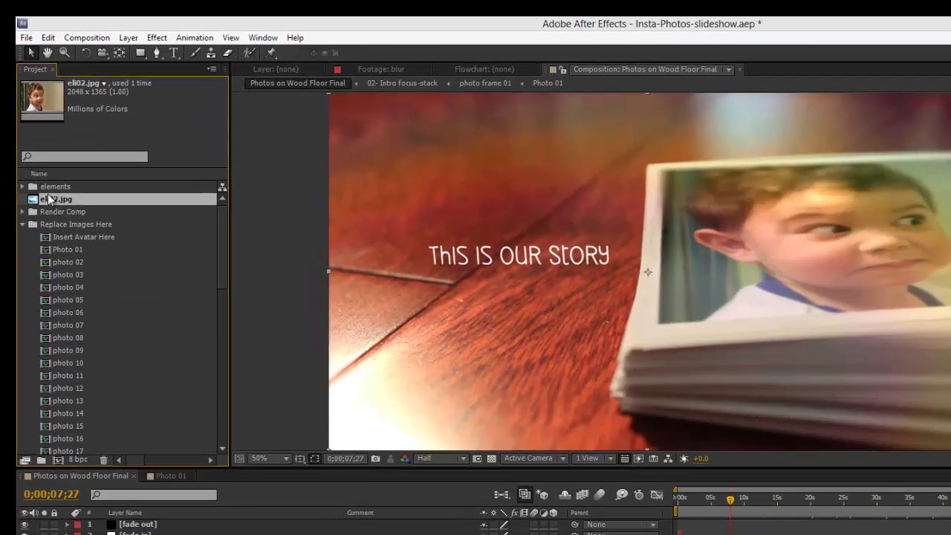
click(28, 161)
click(28, 230)
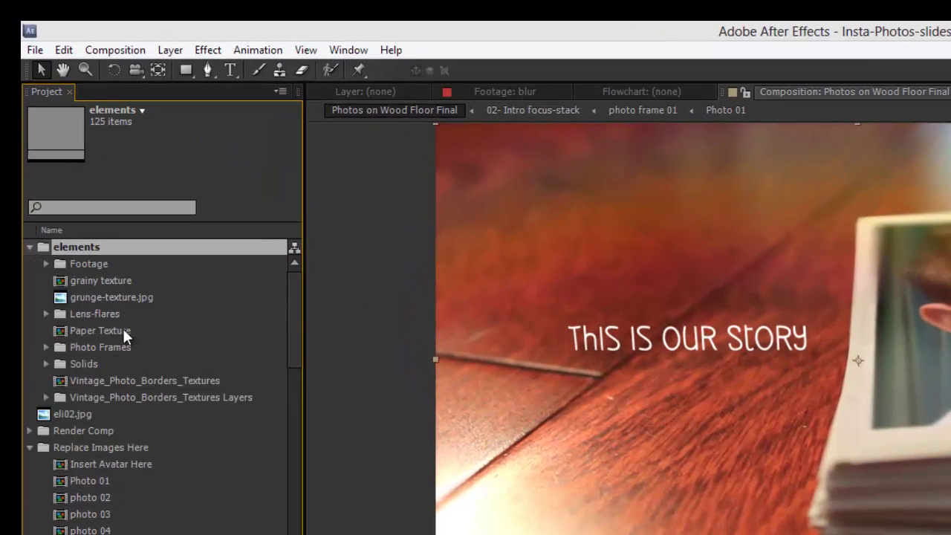
click(96, 347)
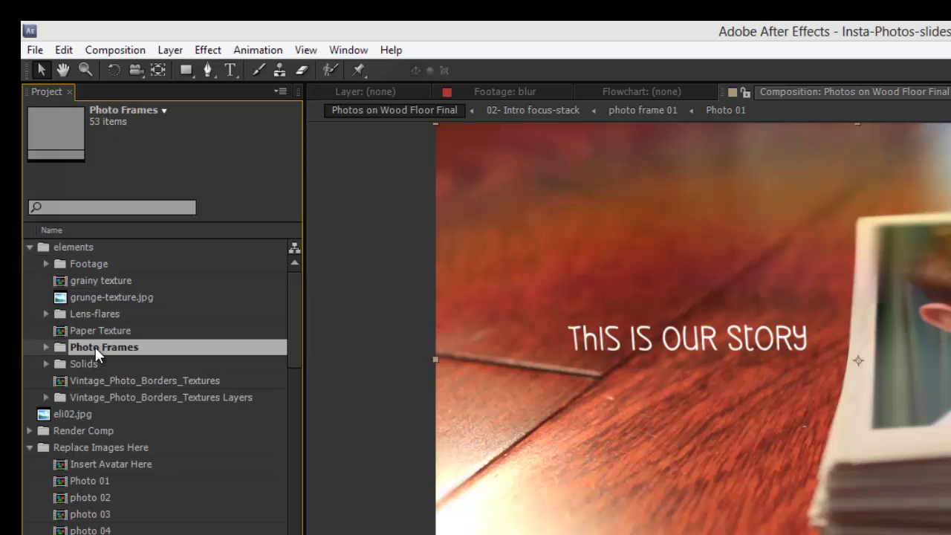
click(46, 348)
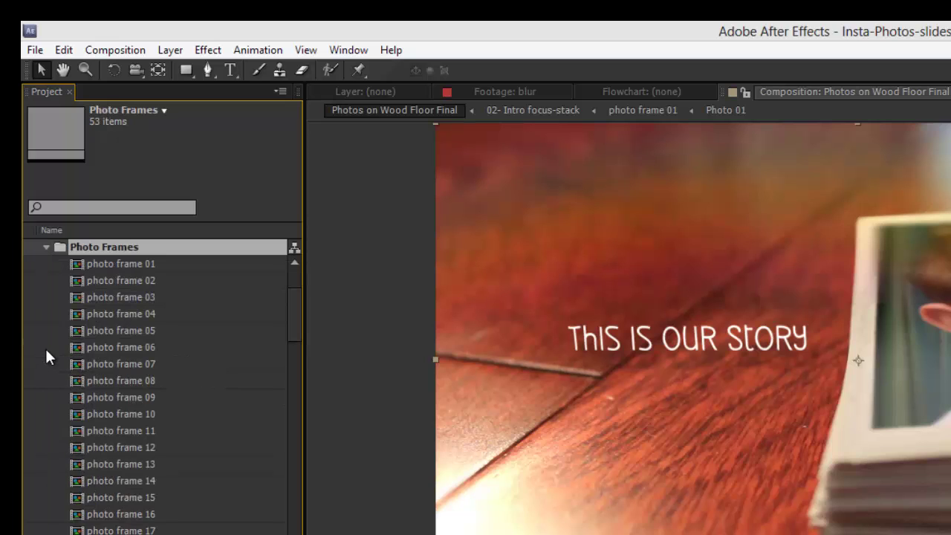
click(101, 262)
double_click(101, 262)
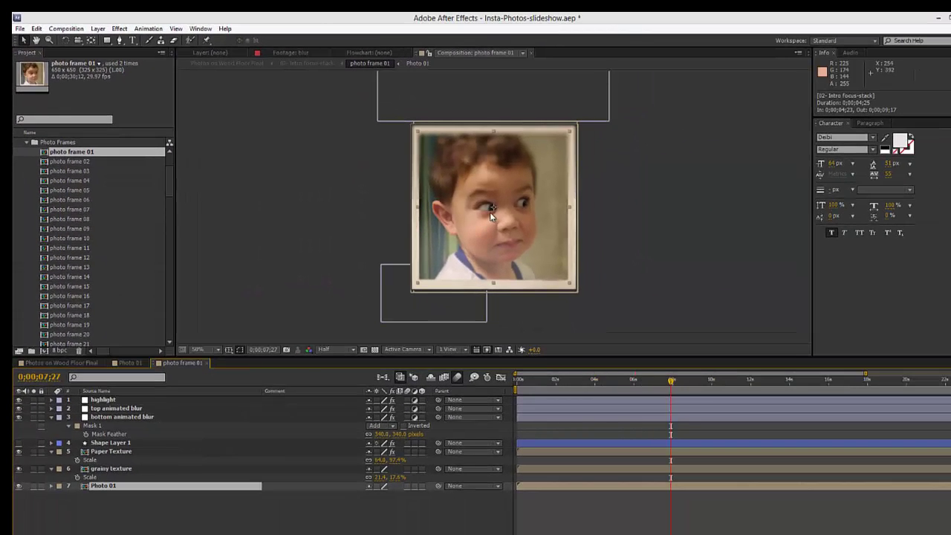
click(113, 400)
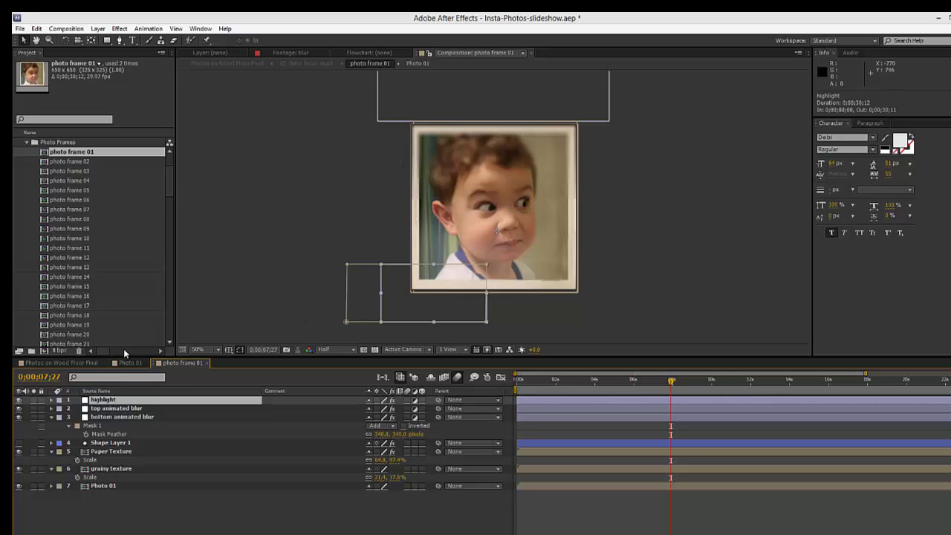
click(77, 364)
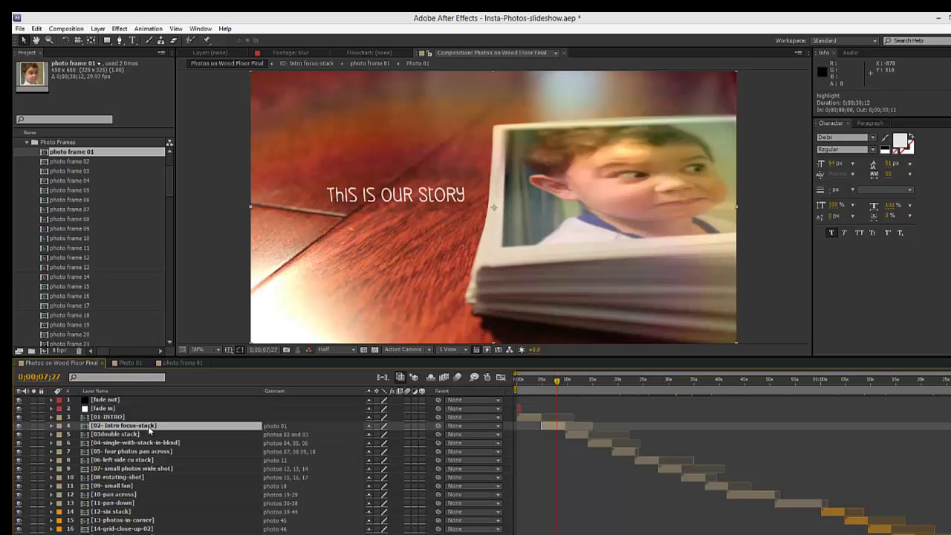
double_click(557, 425)
click(171, 364)
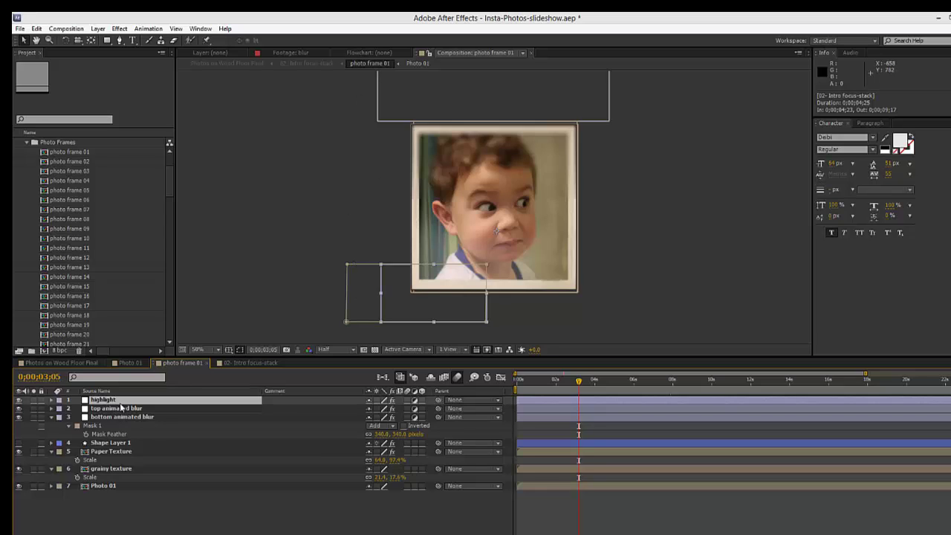
click(119, 451)
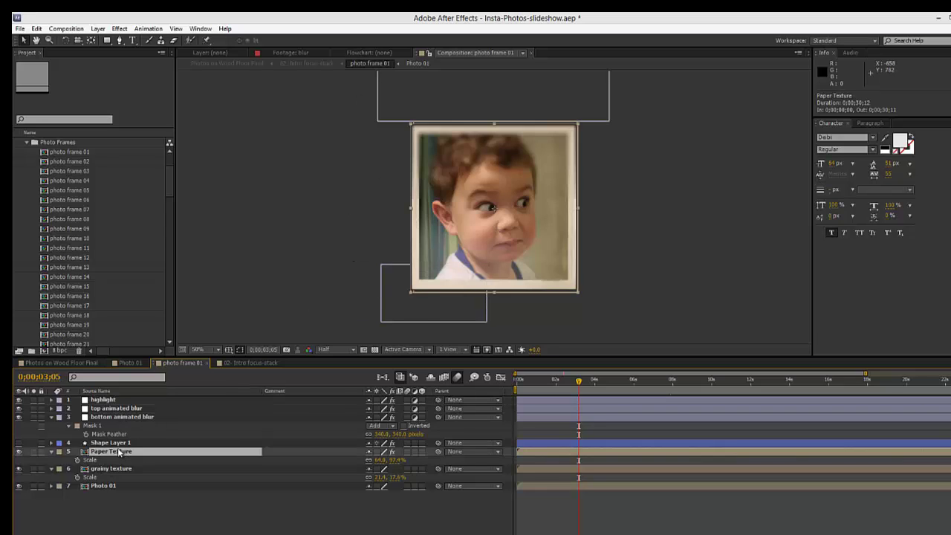
click(18, 452)
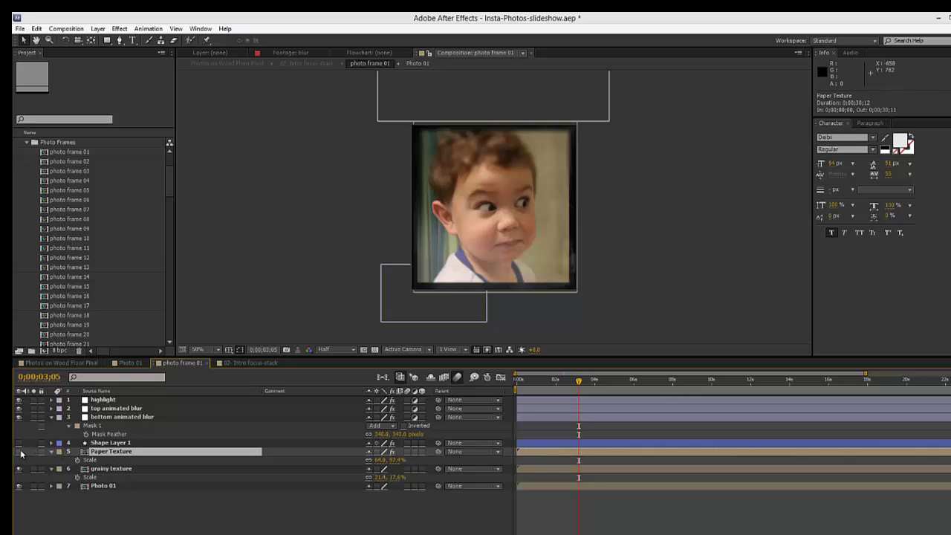
click(18, 452)
click(121, 470)
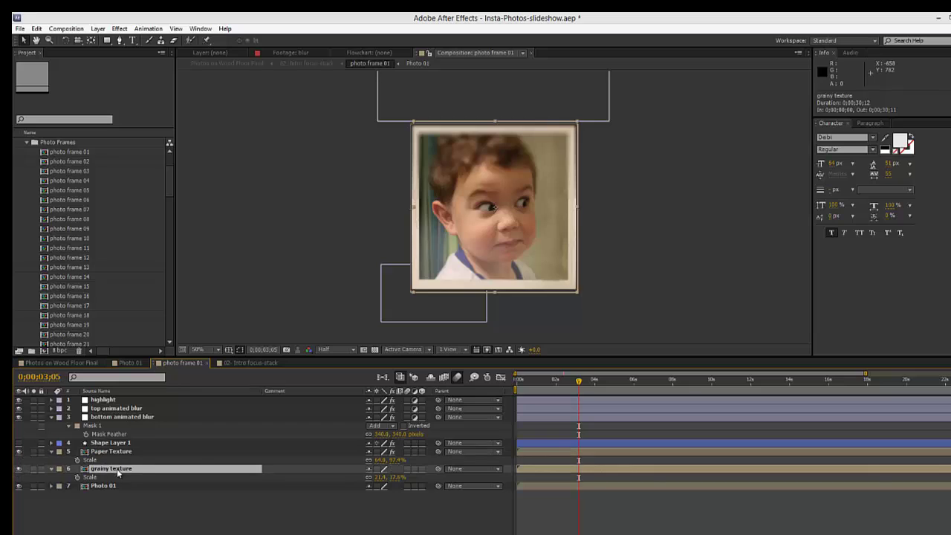
click(18, 469)
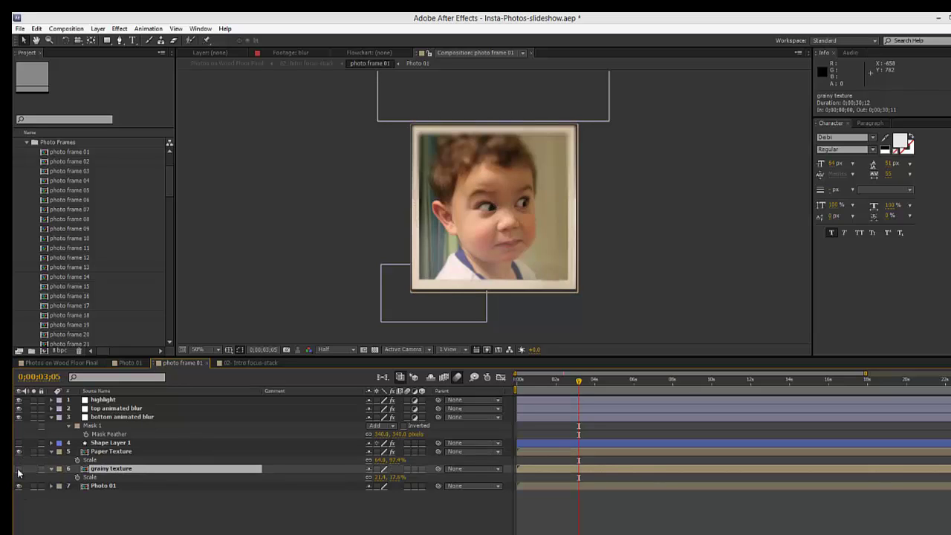
click(19, 470)
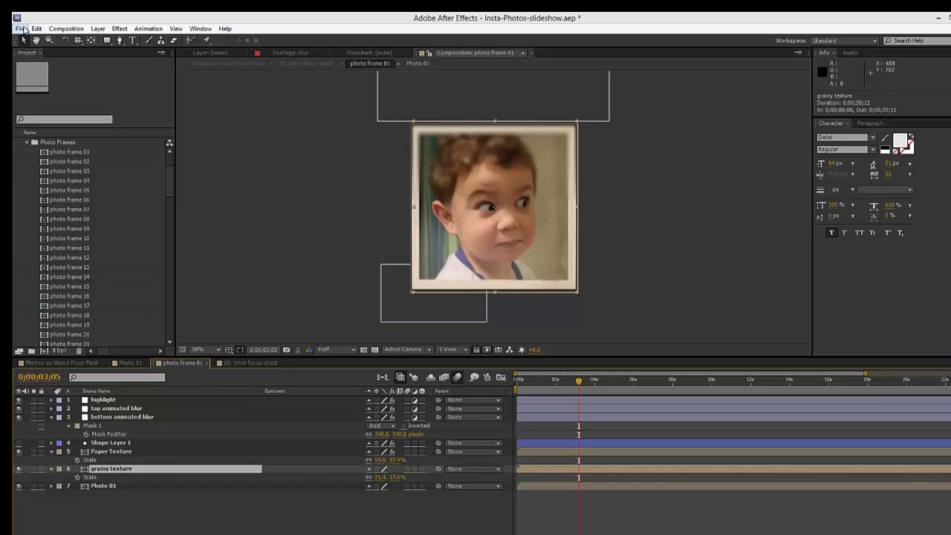
Import the baby photo JPEG through File > Import > File.
click(20, 28)
mouse_move(37, 28)
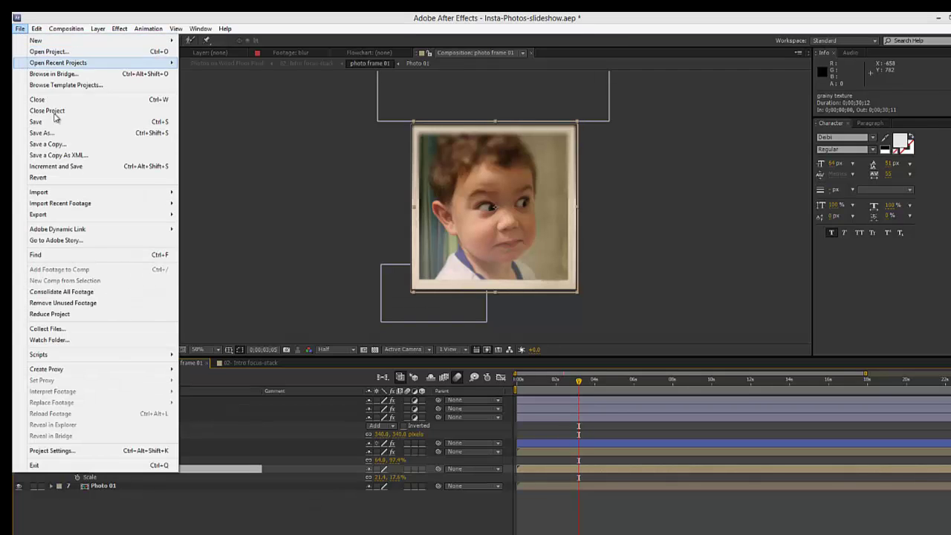
mouse_move(76, 195)
click(195, 192)
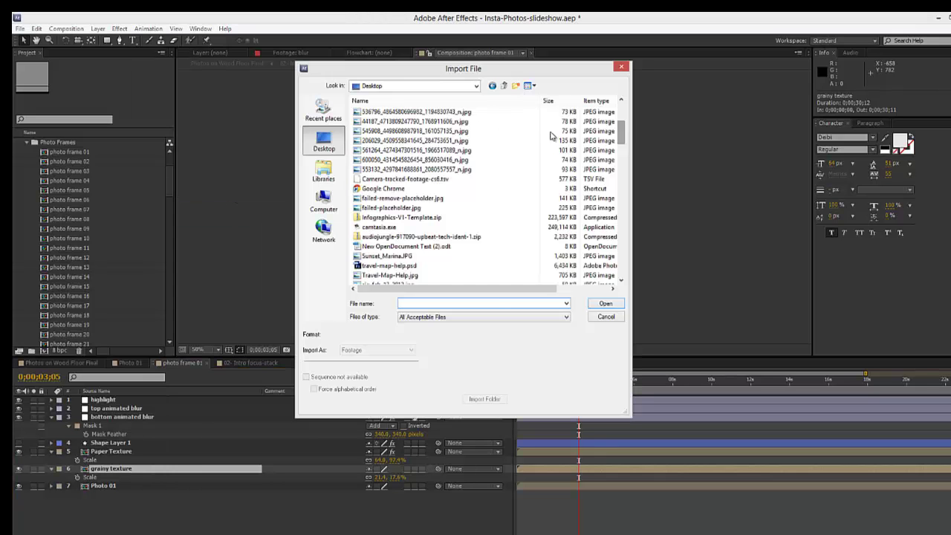
click(416, 122)
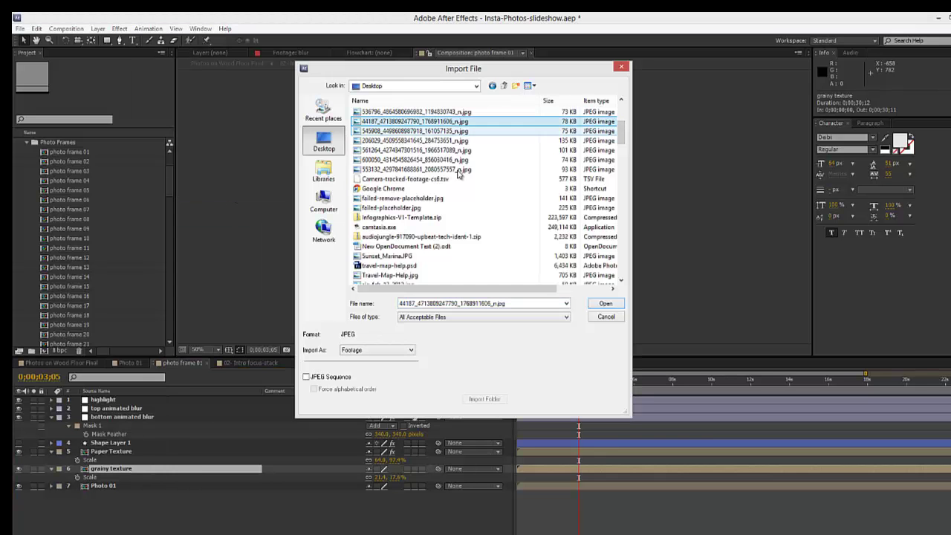
click(605, 303)
Open Photo 01 and place the baby photo layer above eli02.jpg.
click(117, 486)
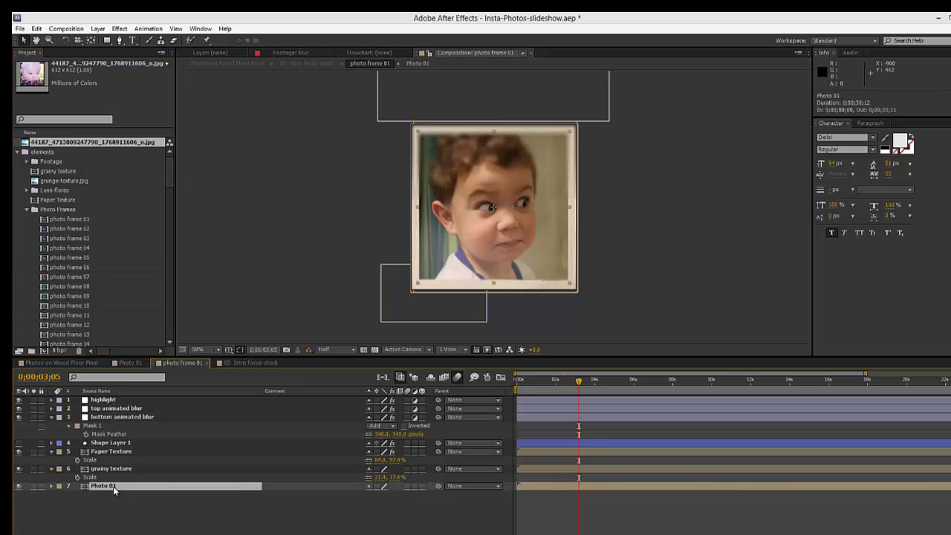
double_click(104, 486)
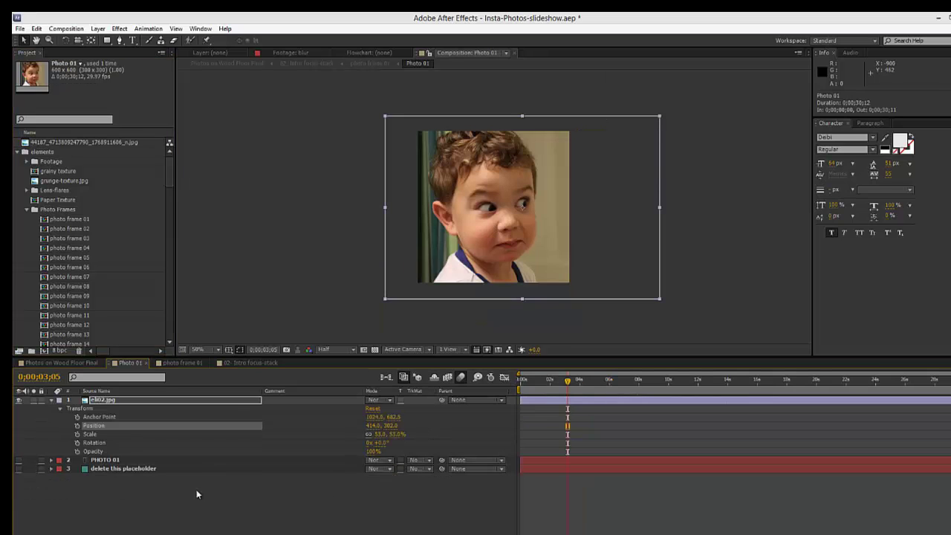
drag(114, 488, 146, 398)
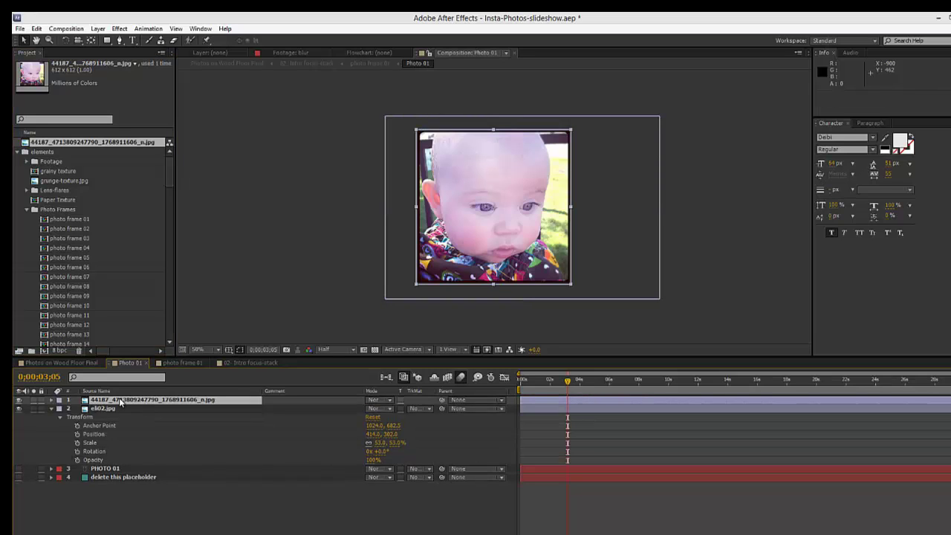
In photo frame 01, move the Photo 01 layer above the grainy texture layer.
click(188, 362)
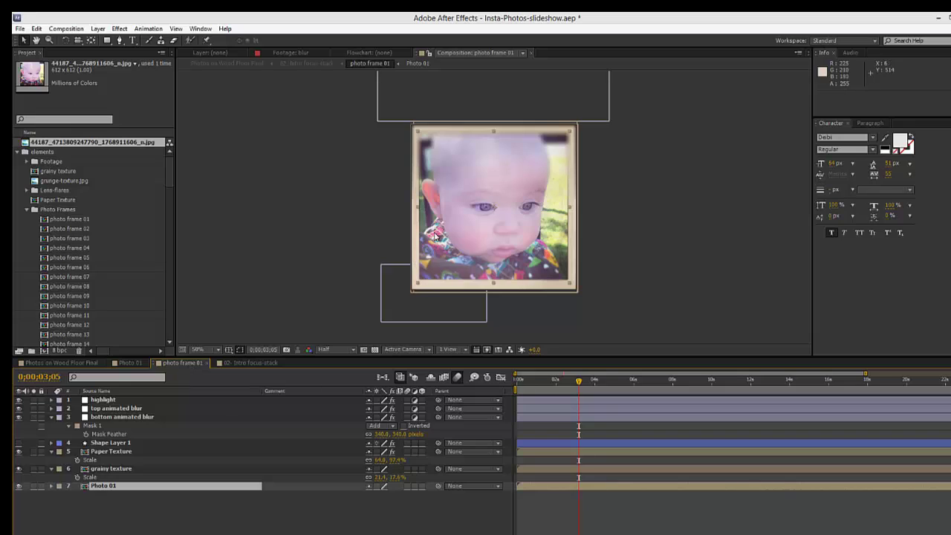
click(121, 469)
click(124, 452)
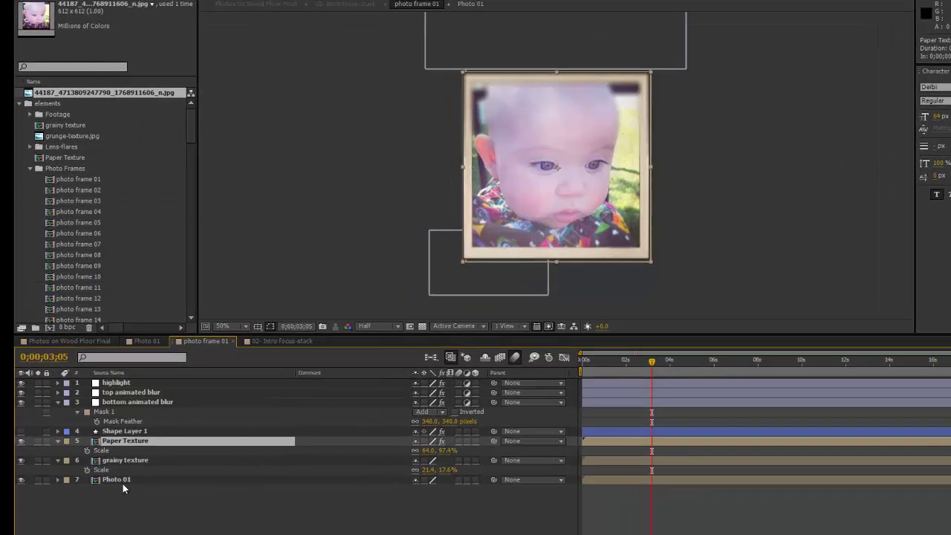
click(124, 480)
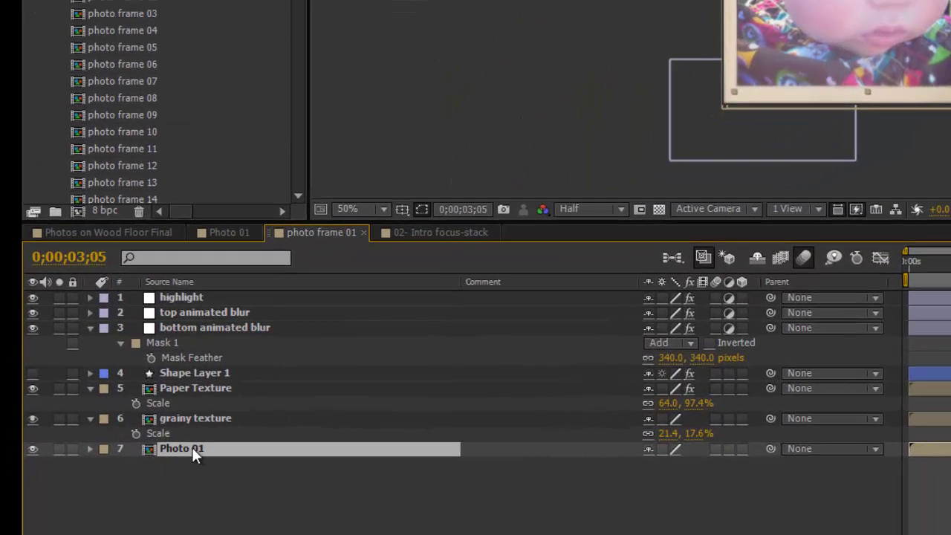
drag(192, 447, 198, 408)
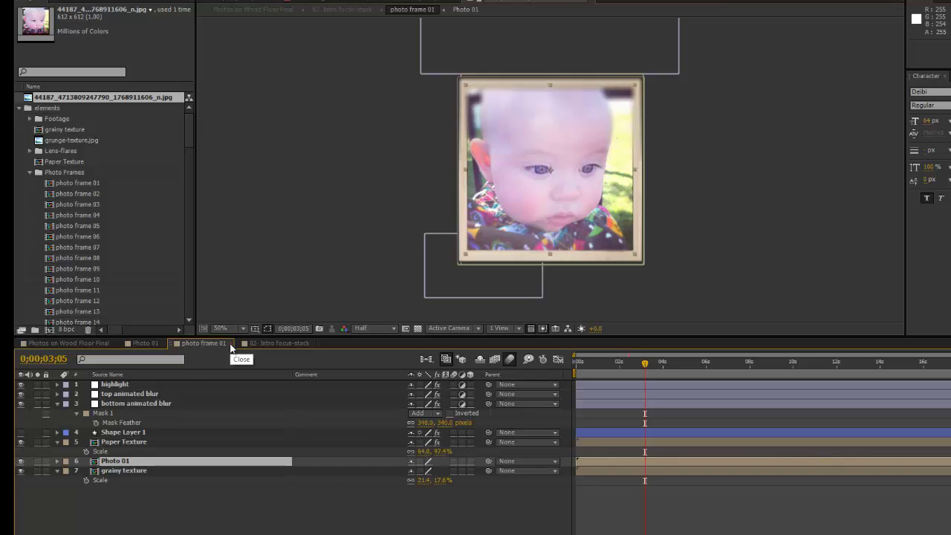
In 02- Intro focus-stack, change the title 'This is our Story' to 'Type Your Text'.
click(231, 346)
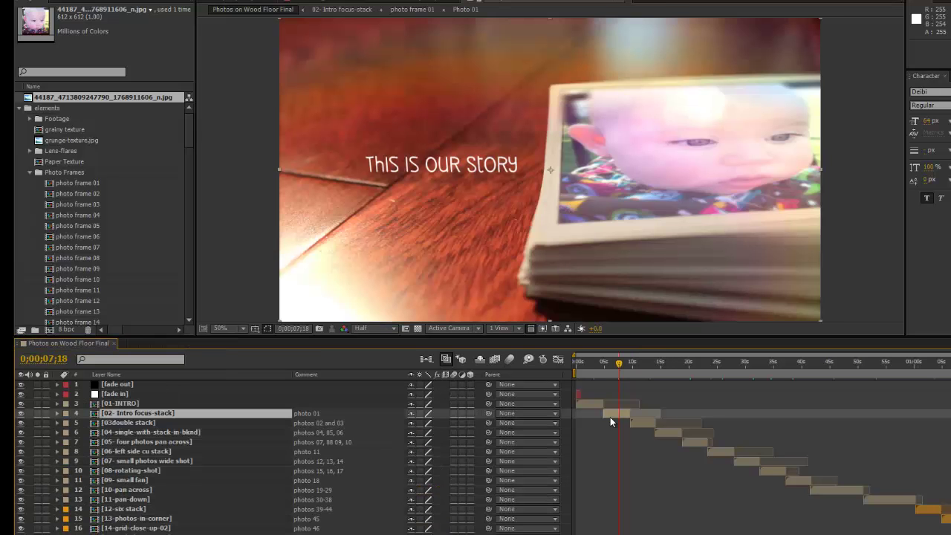
double_click(148, 415)
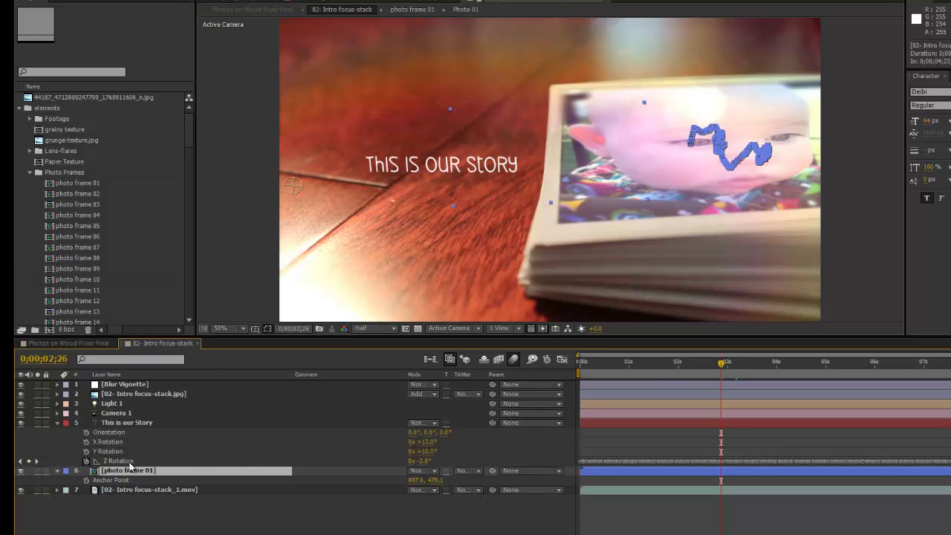
click(119, 423)
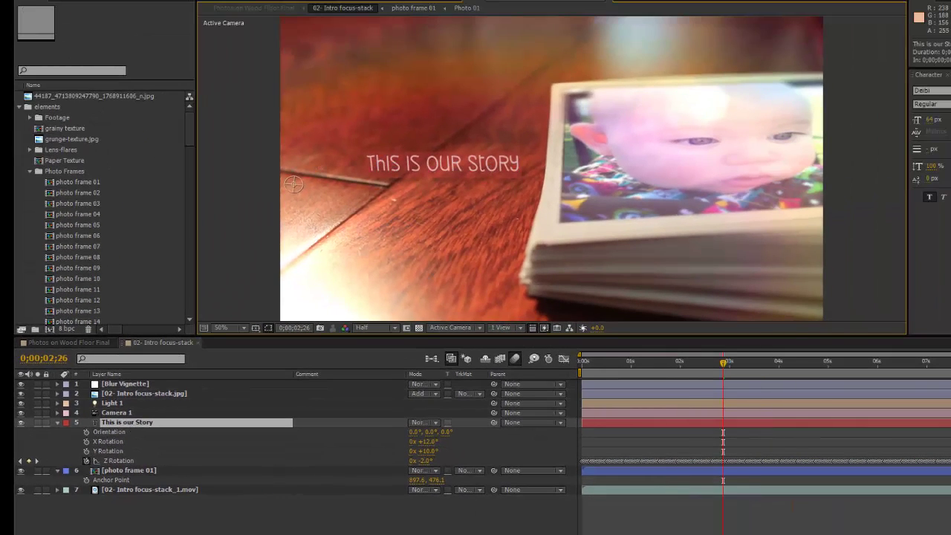
text(Type Your Text)
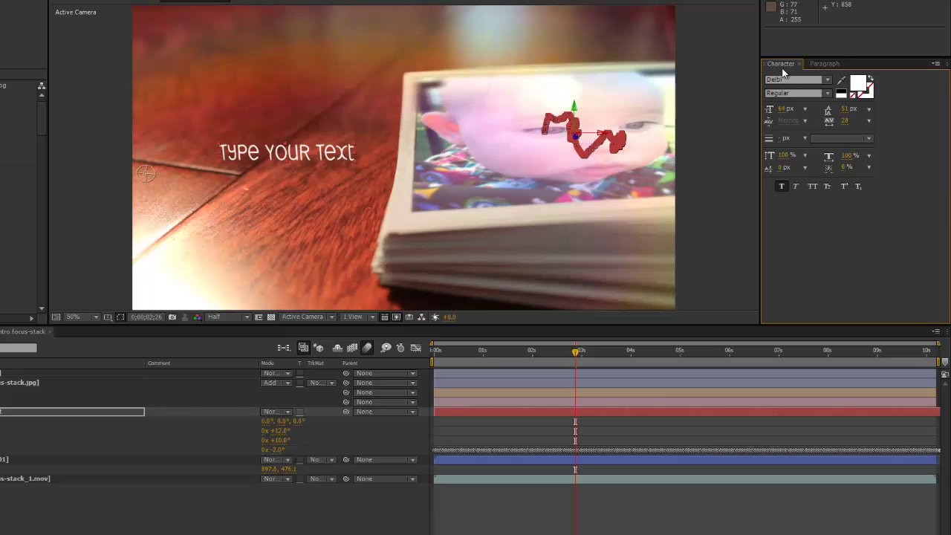
Set the title font to Delbi Regular with a white fill colour.
click(828, 82)
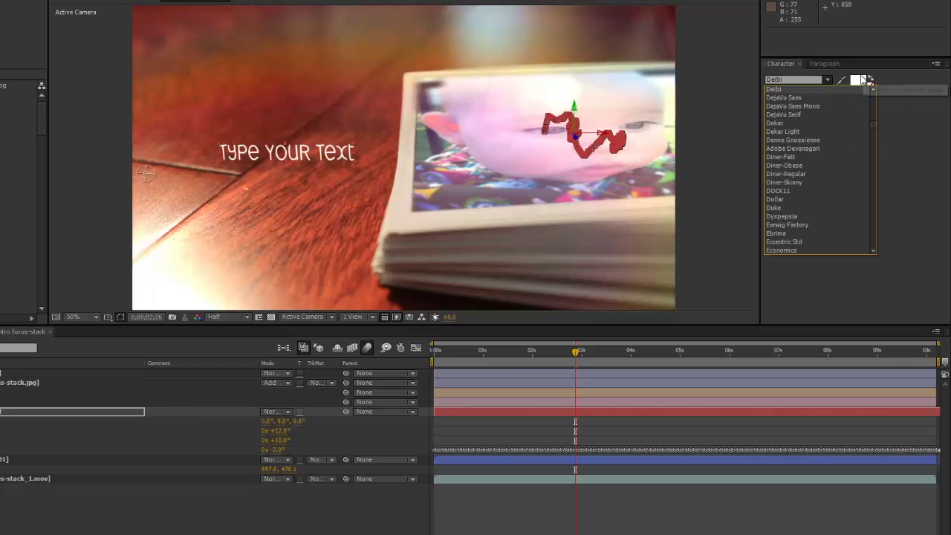
click(859, 80)
click(702, 97)
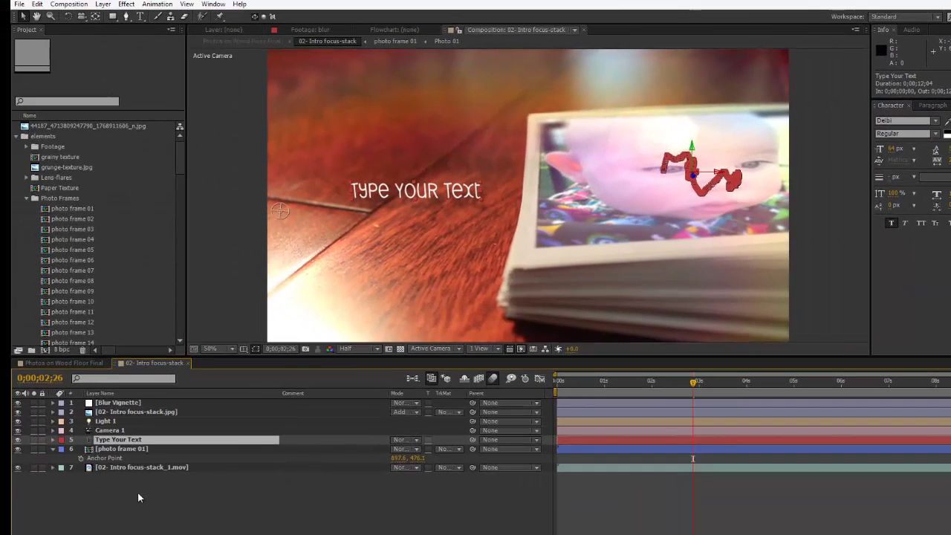
Raise the Type Your Text title by setting its anchor point to 1092.2, 30.7, 387.0.
click(110, 439)
click(110, 439)
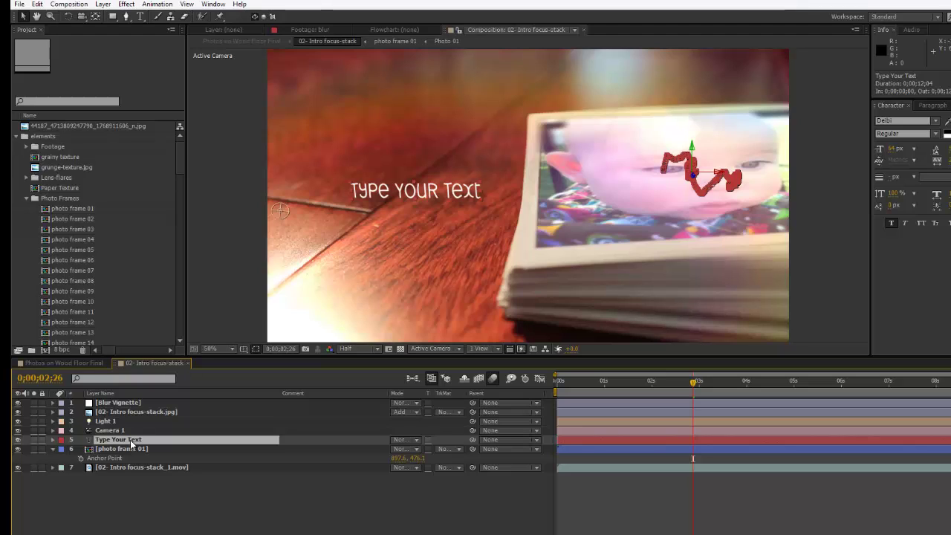
key(a)
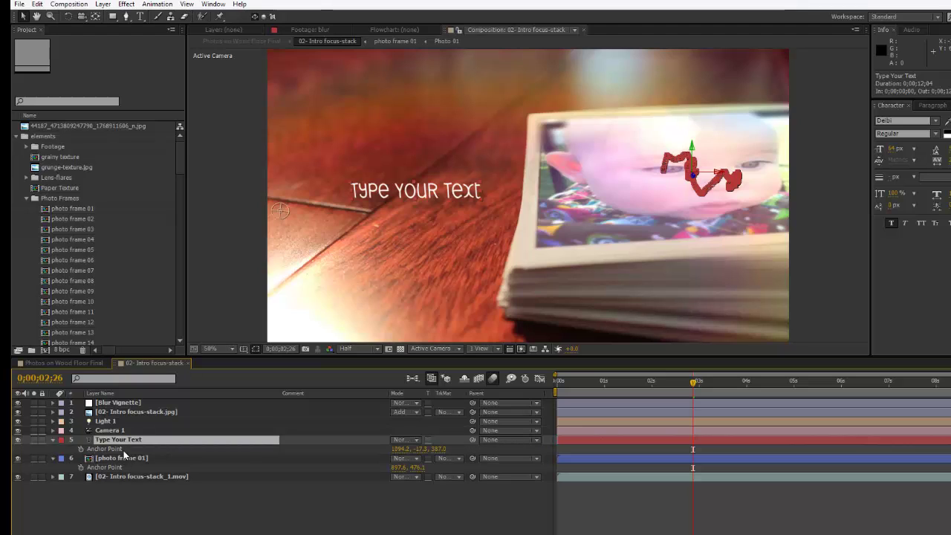
drag(422, 449, 459, 449)
key(Return)
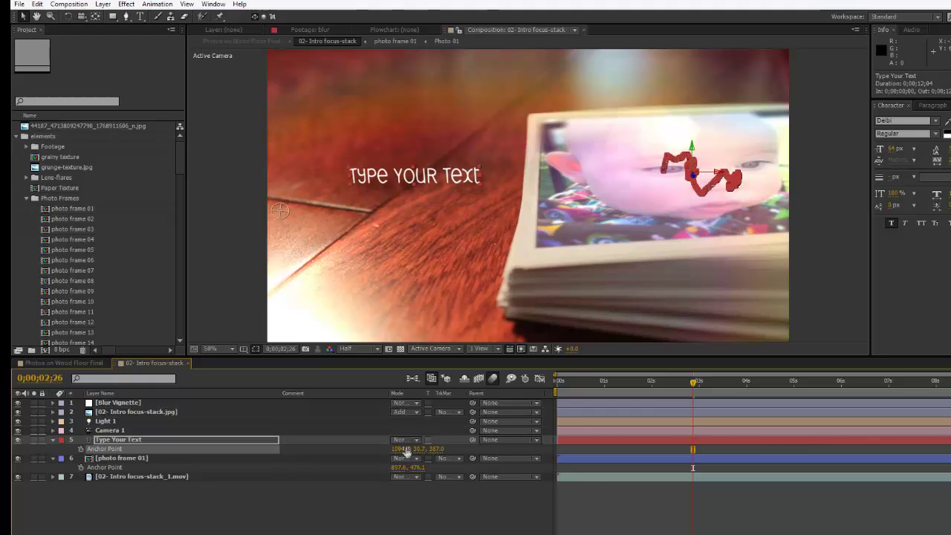
mouse_move(399, 449)
mouse_down()
mouse_move(424, 450)
mouse_move(401, 450)
mouse_up()
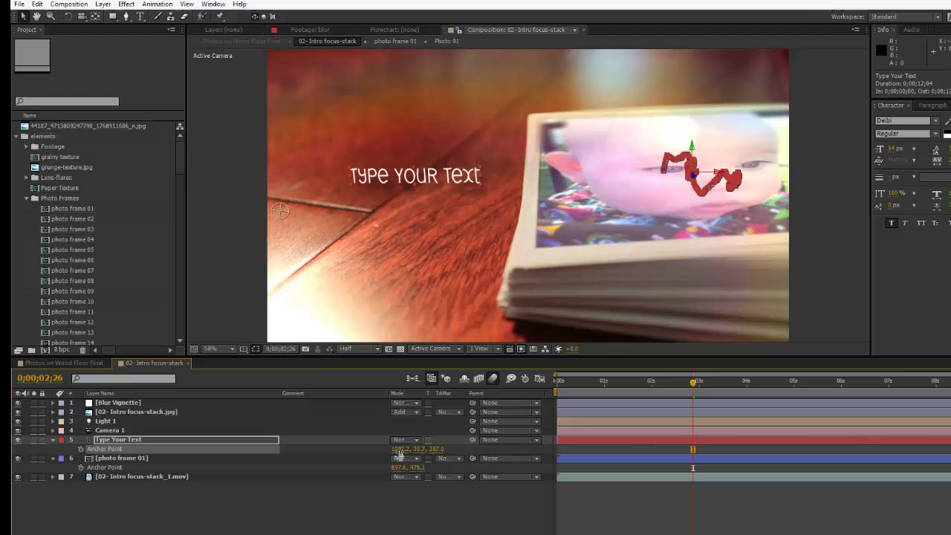
click(134, 440)
key(p)
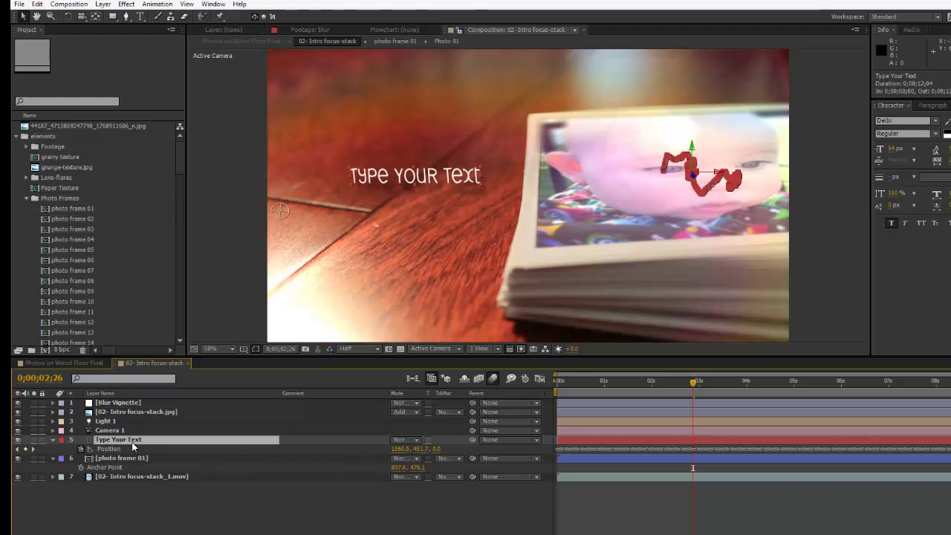
key(a)
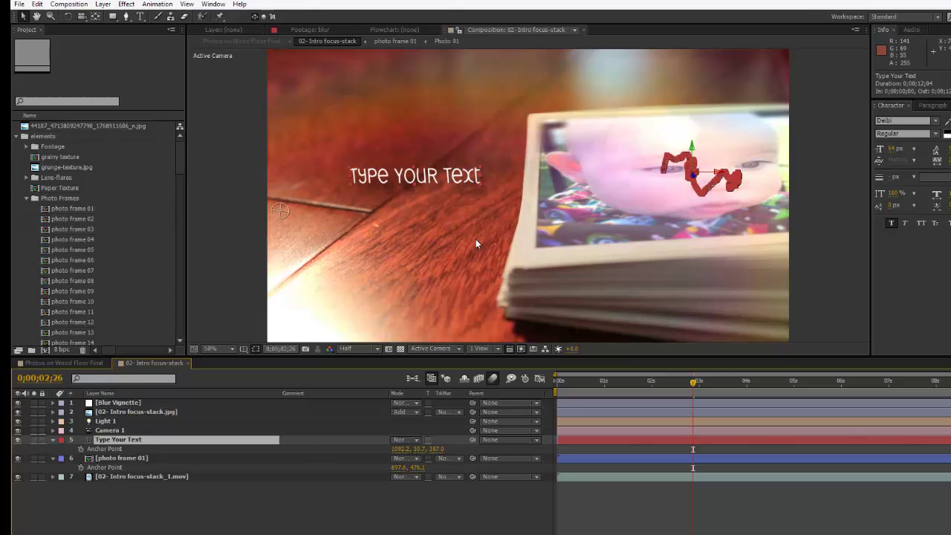
In Photos on Wood Floor Final, extend the 02- Intro focus-stack layer's out point to about 15 s.
key(ctrl+w)
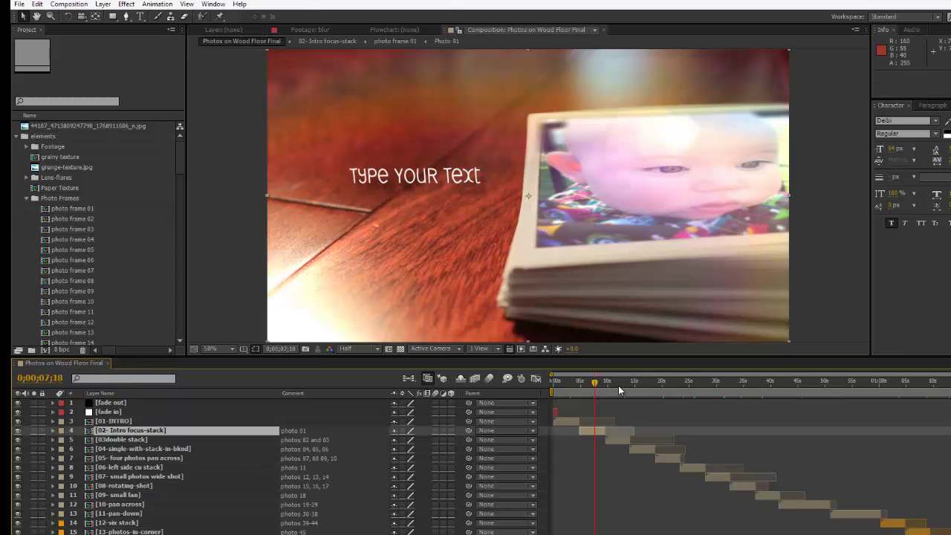
click(617, 439)
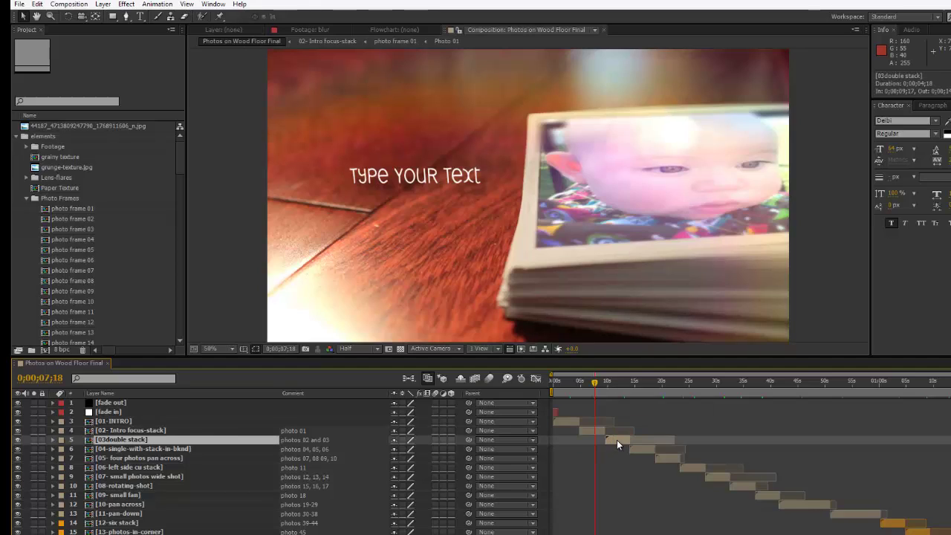
click(596, 431)
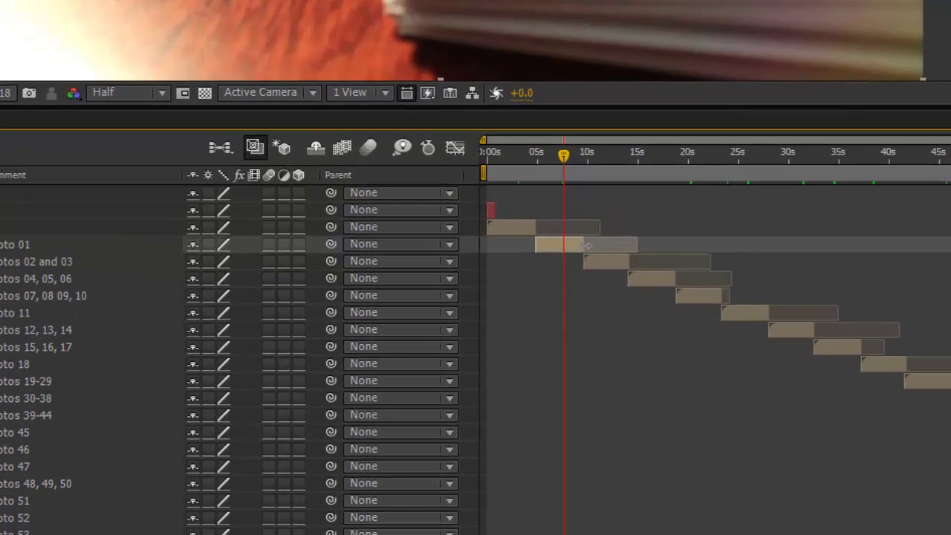
drag(585, 246, 646, 244)
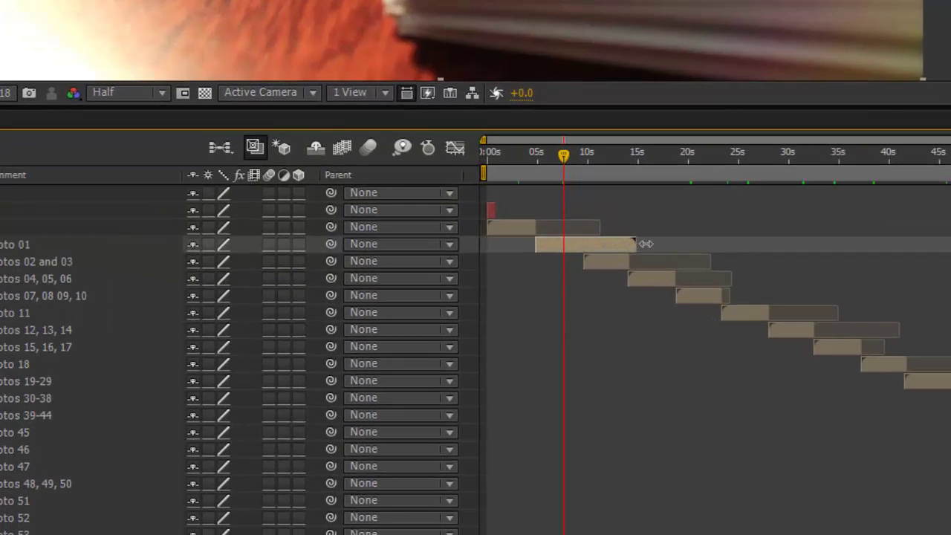
click(602, 261)
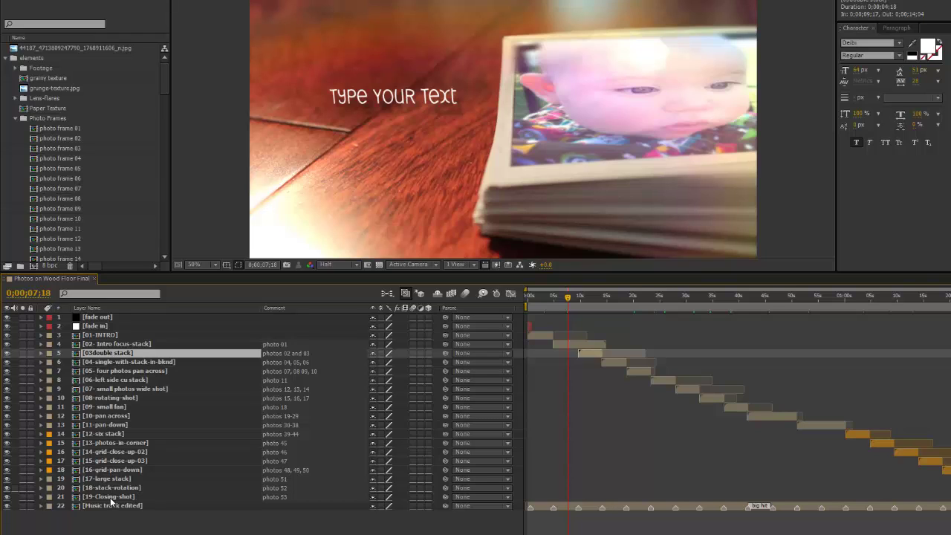
Select scene layers 5 through 21 that follow the intro.
shift+click(110, 499)
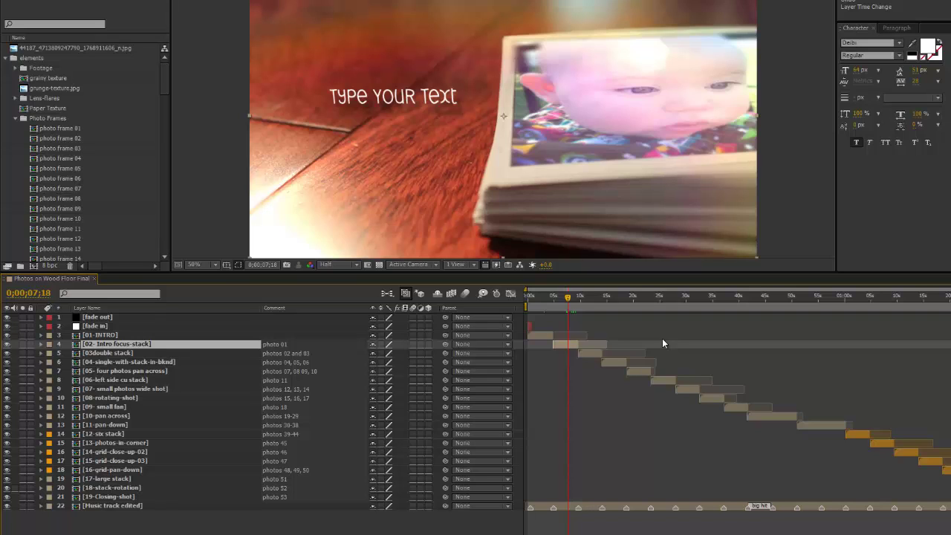
Collapse the elements folder and browse the Replace Images Here photo placeholders, including photo 05.
click(6, 58)
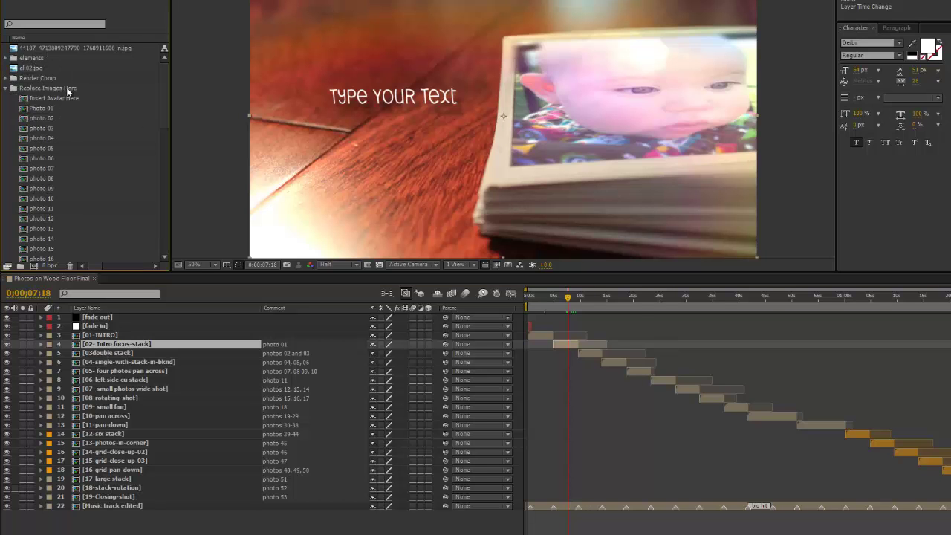
click(28, 88)
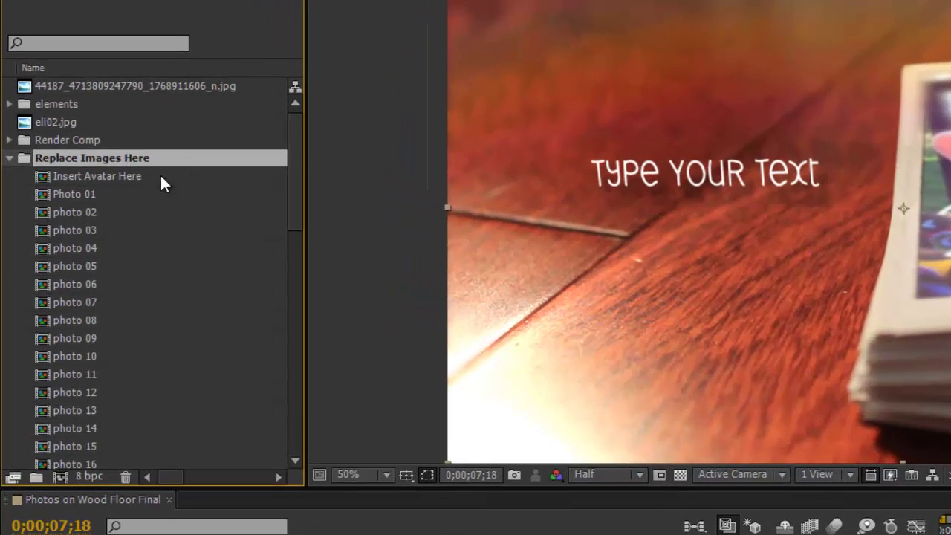
click(97, 266)
scroll(137, 324, down, 9)
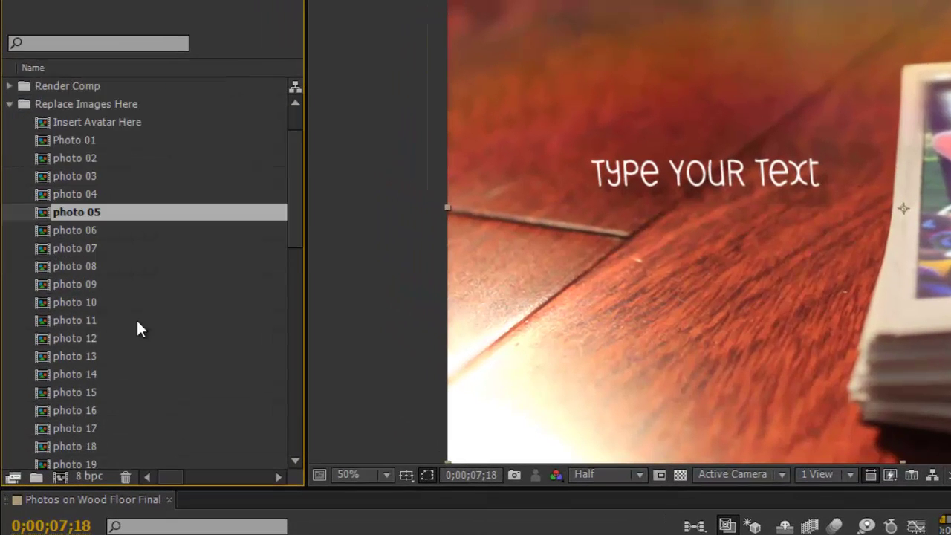
scroll(137, 324, down, 4)
scroll(123, 248, up, 13)
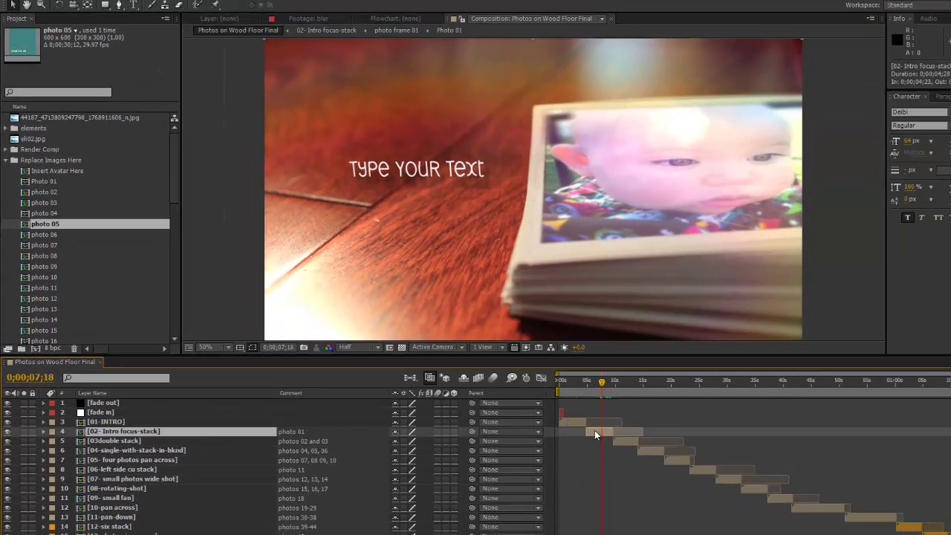
Open the 02- Intro focus-stack composition and select its Type Your Text layer.
click(594, 433)
double_click(131, 432)
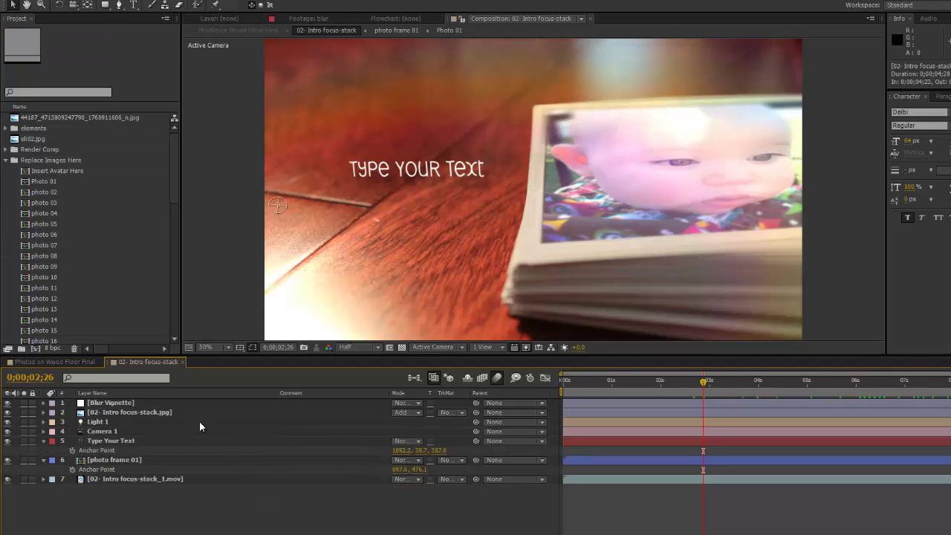
click(77, 362)
click(149, 363)
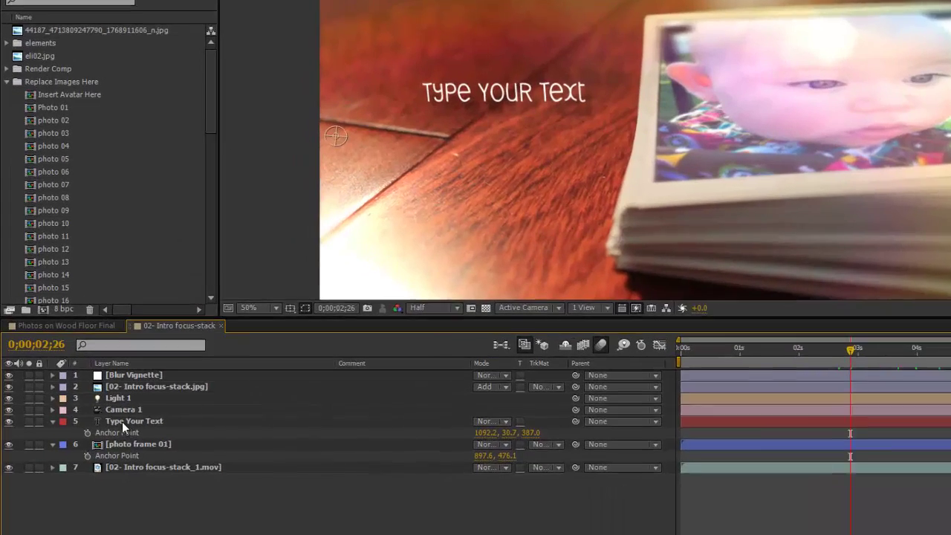
click(122, 421)
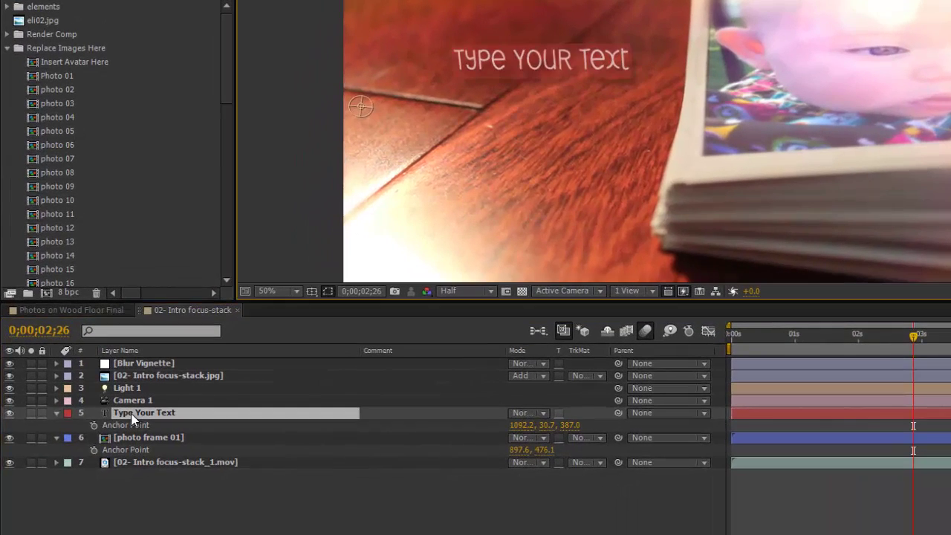
click(143, 518)
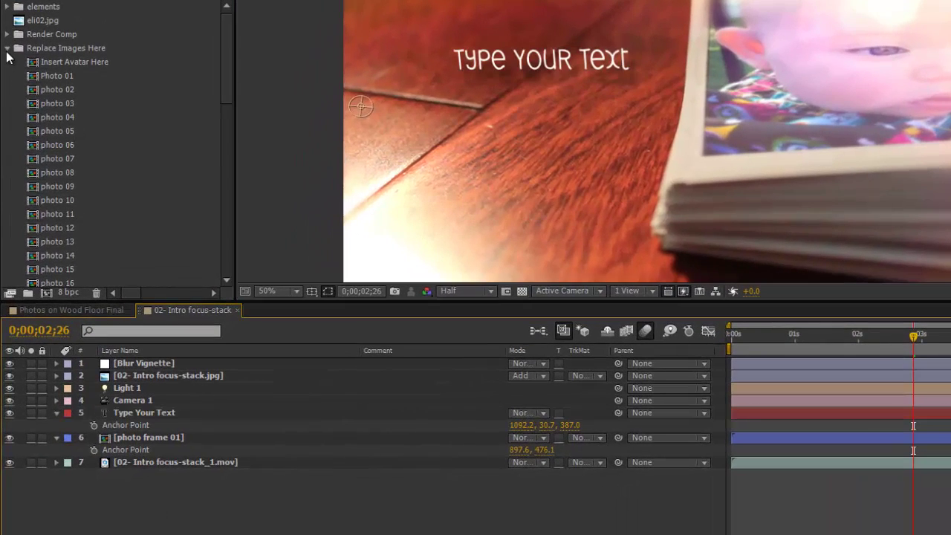
Collapse Replace Images Here, expand Scenes to select 01-INTRO, and close the intro composition.
click(7, 49)
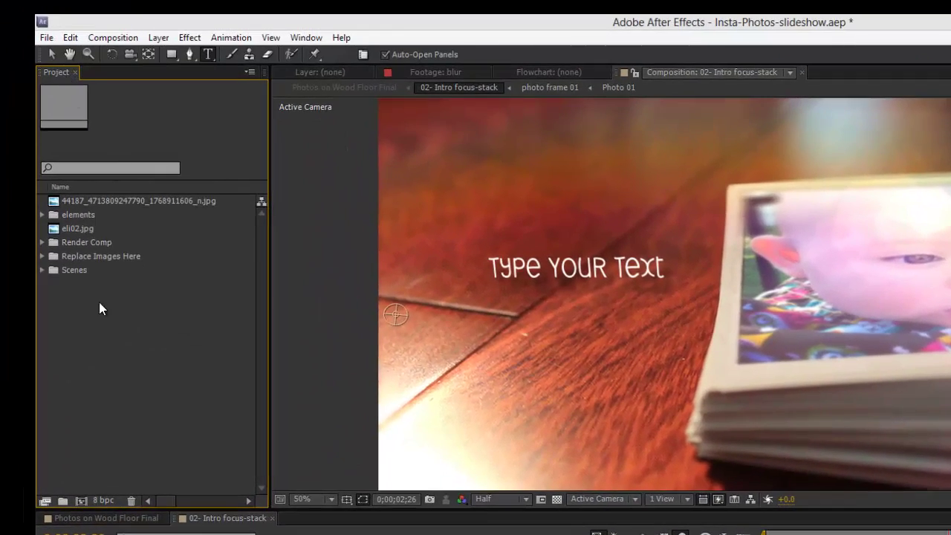
click(81, 272)
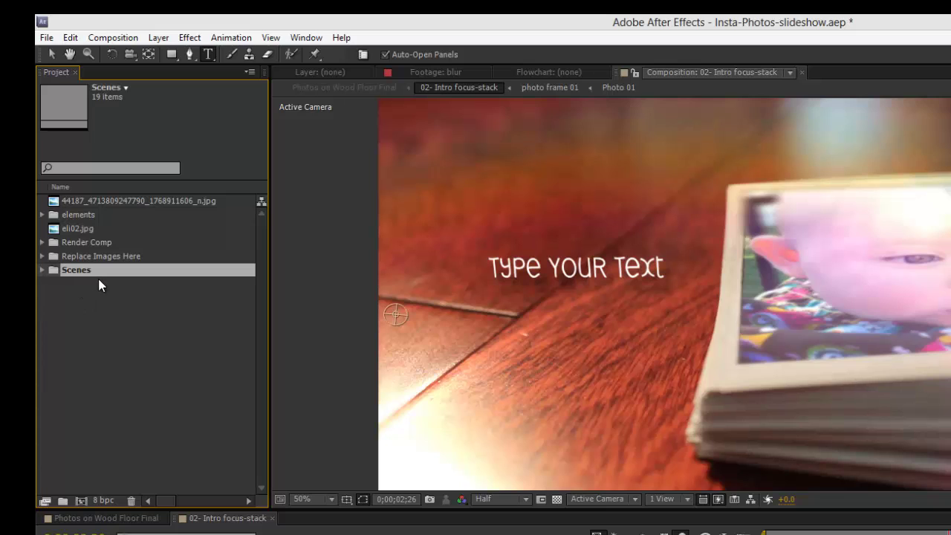
click(41, 270)
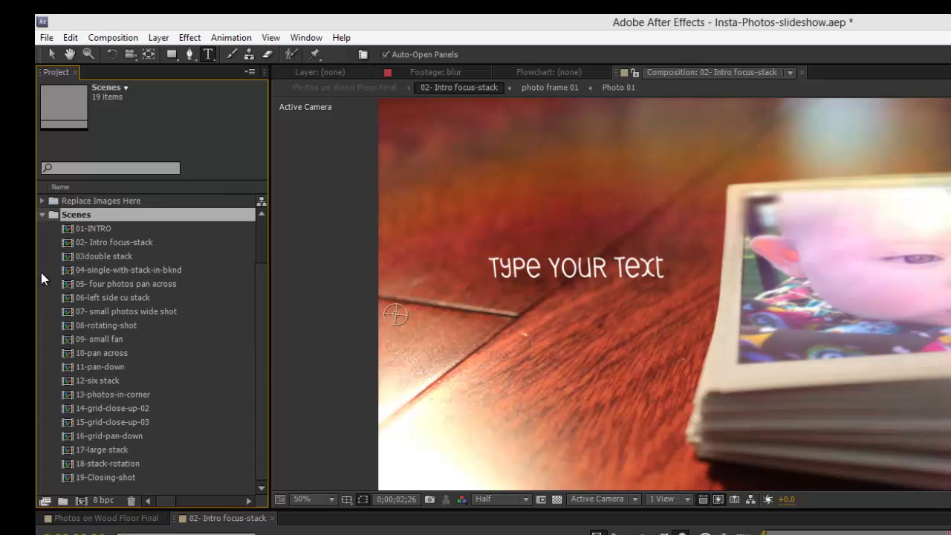
click(101, 228)
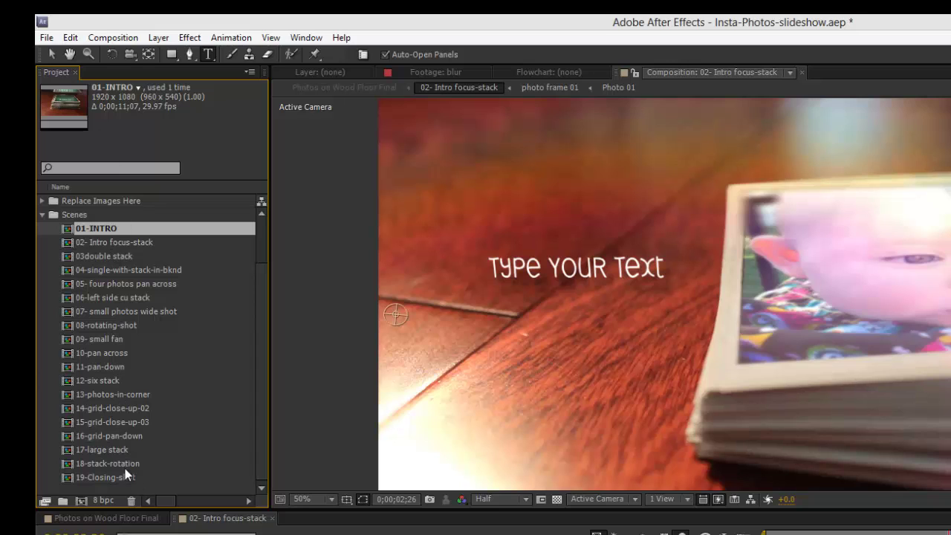
click(273, 518)
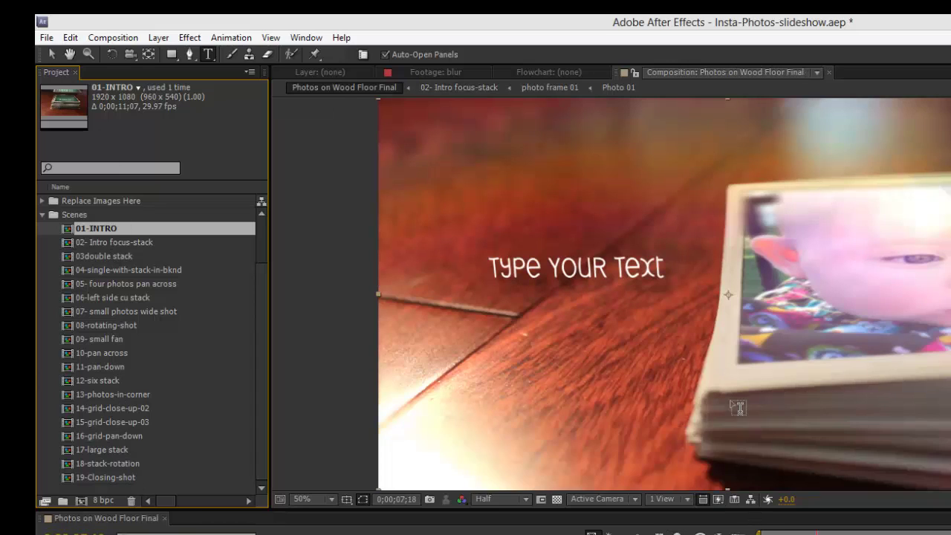